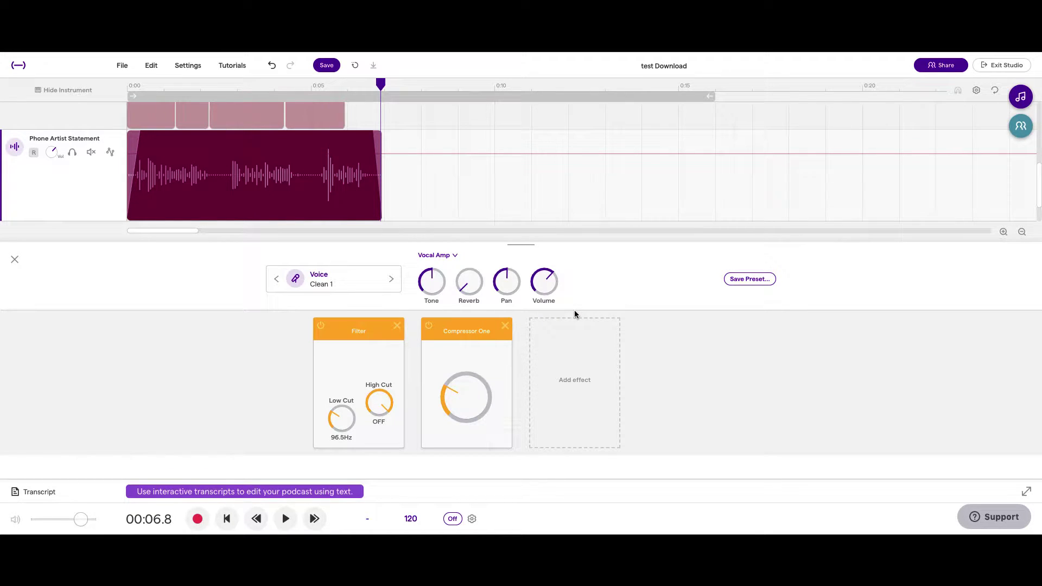
# Remove the Compressor One and Filter effects from the Phone Artist Statement track and add a fresh Filter effect.
pyautogui.click(505, 327)
pyautogui.click(396, 326)
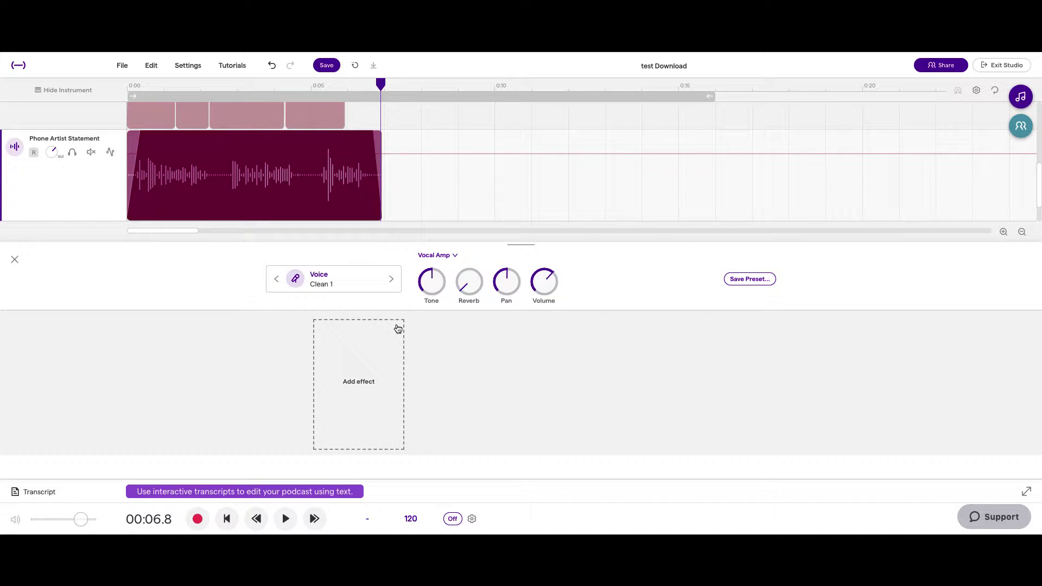
pyautogui.click(366, 383)
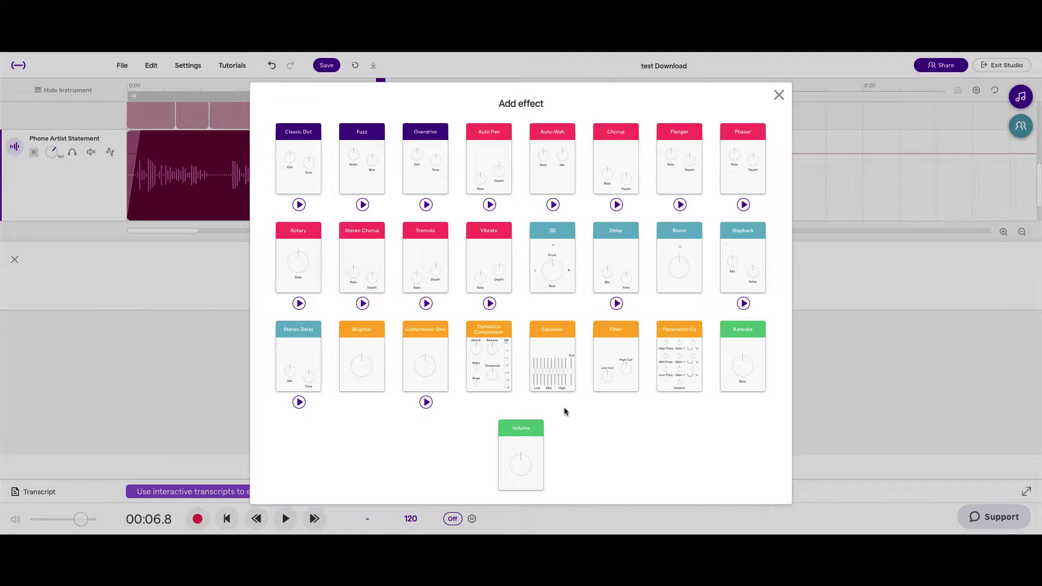
pyautogui.click(609, 384)
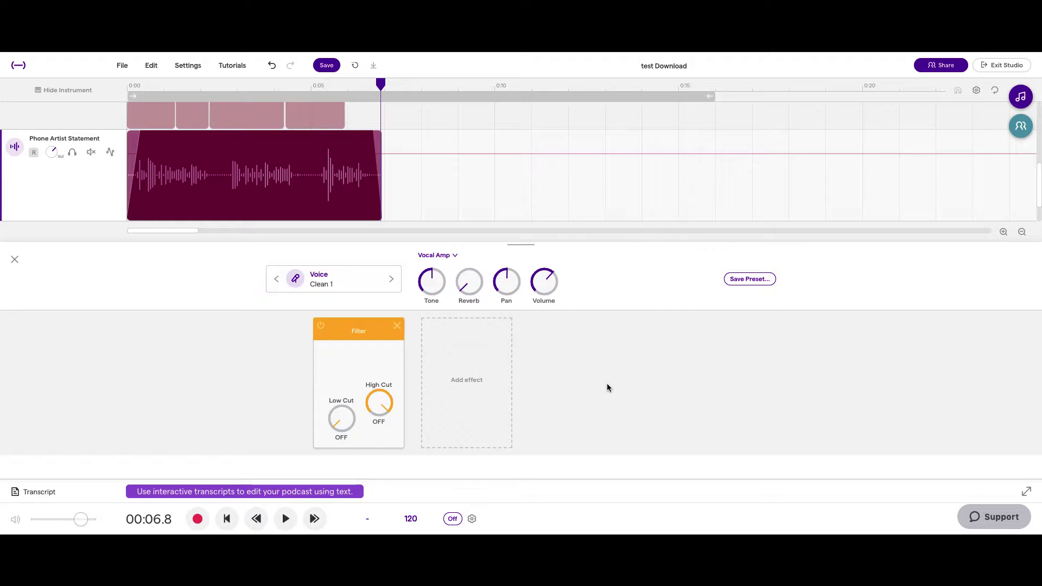
# Play the start of the Phone Artist Statement clip to hear it with both Filter cuts off.
pyautogui.moveTo(205, 147)
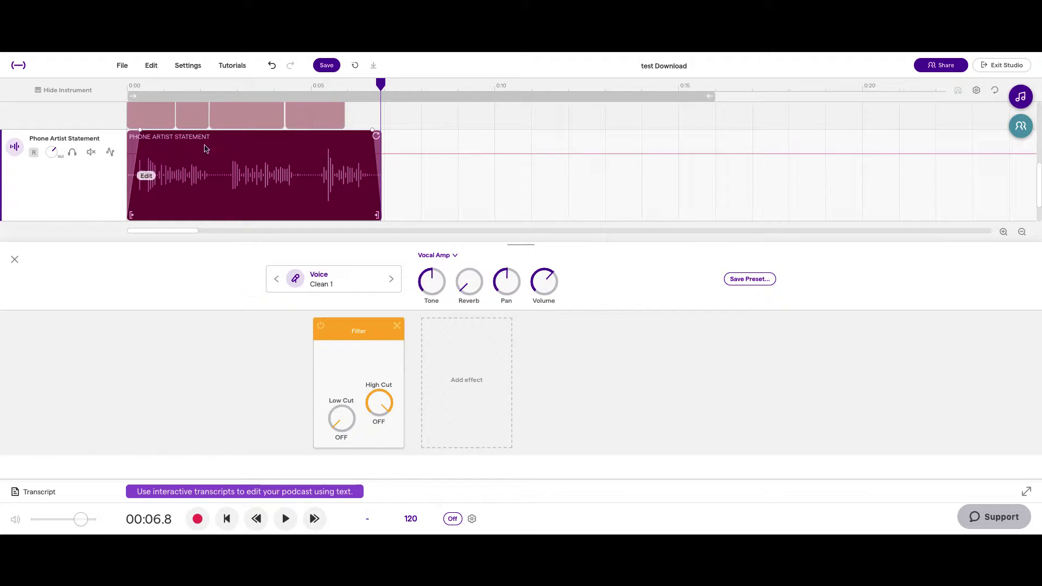
pyautogui.click(137, 86)
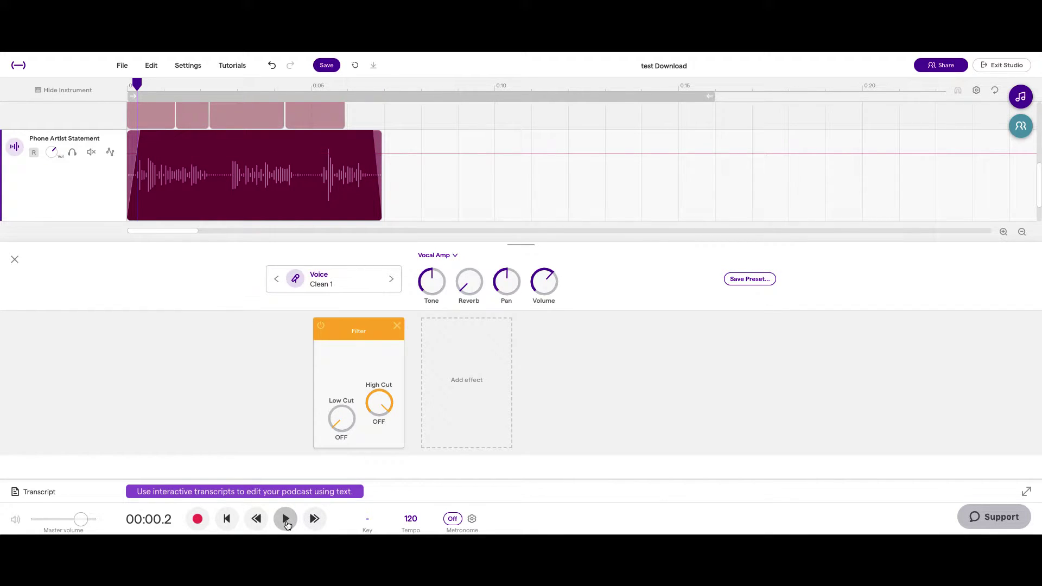
pyautogui.click(287, 519)
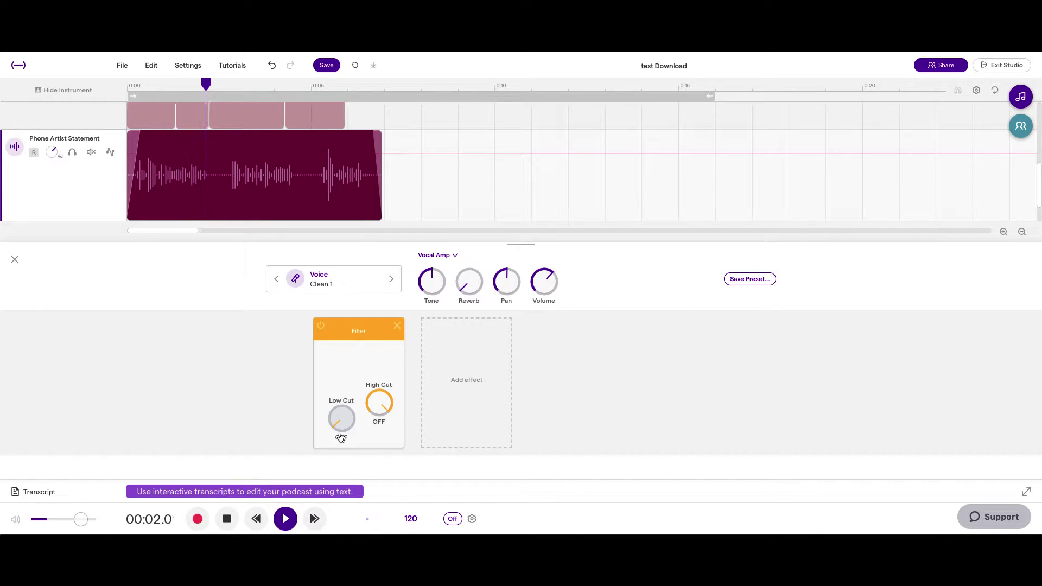
pyautogui.press('space')
# Enable looping, shorten the loop region to about the first 2.5 seconds, and play it from the beginning.
pyautogui.click(310, 97)
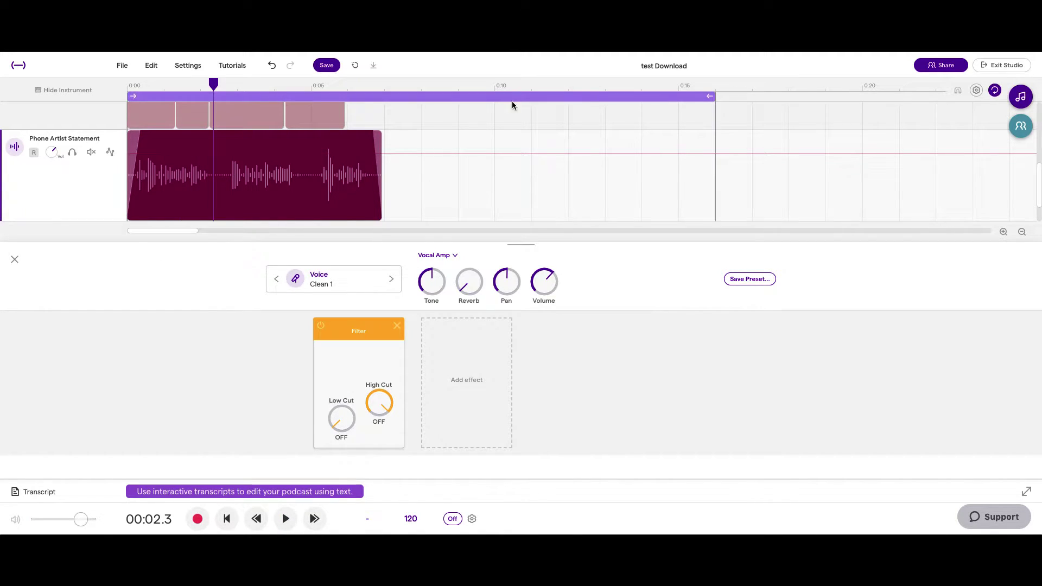
pyautogui.moveTo(709, 96); pyautogui.dragTo(131, 88)
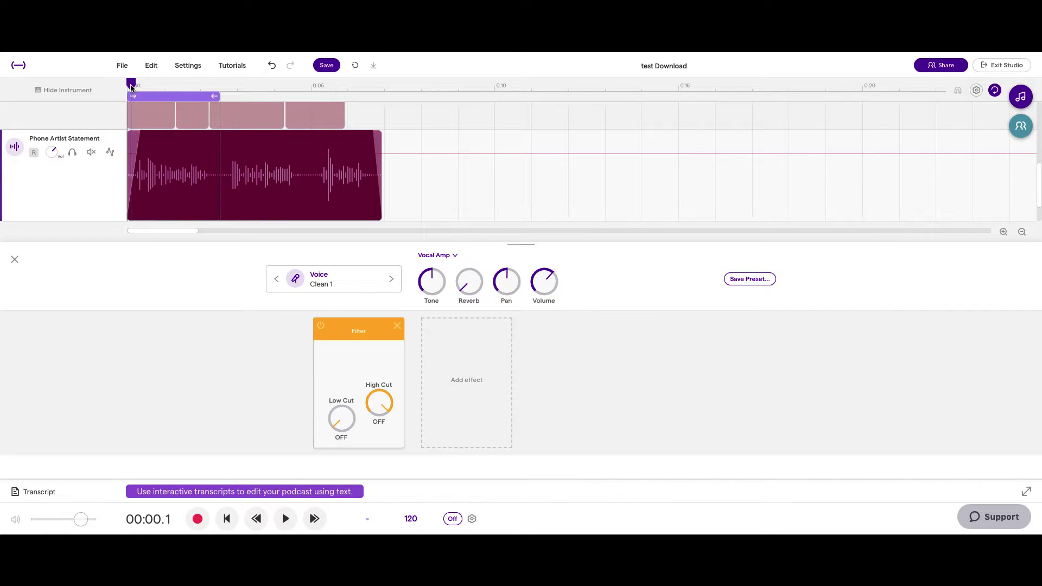
pyautogui.press('space')
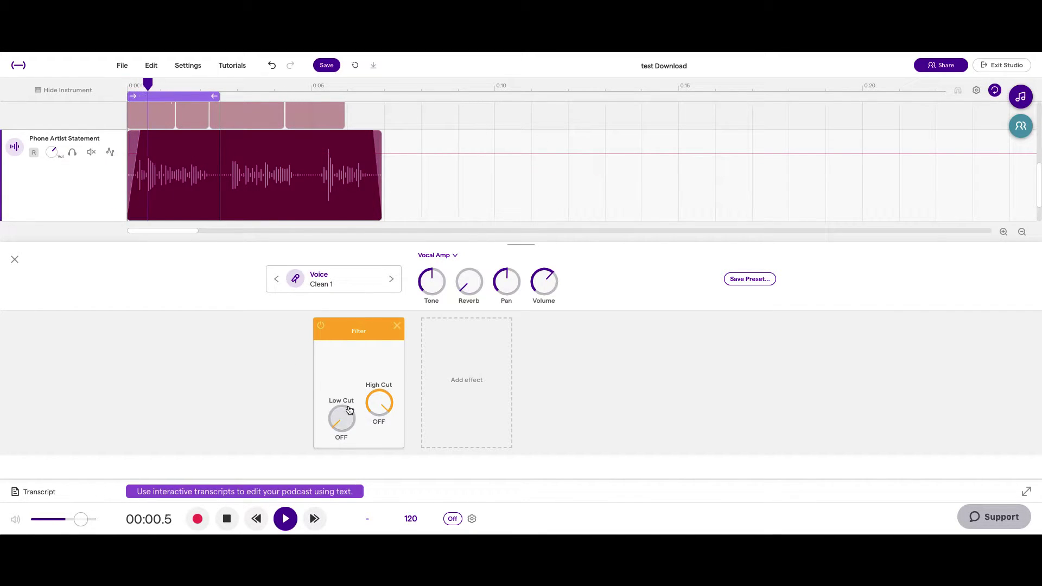
pyautogui.press('space')
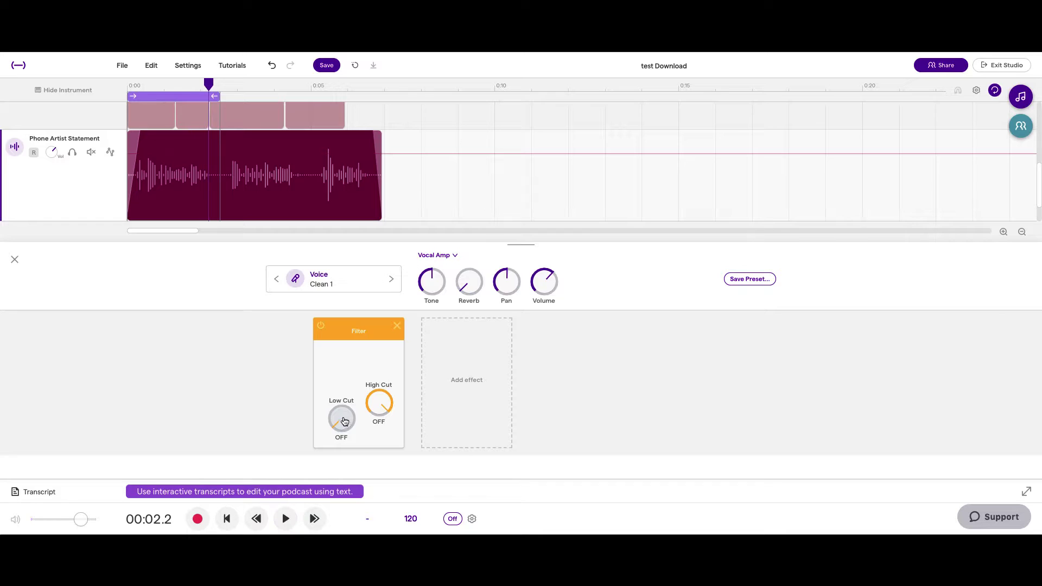
# Set the Filter's Low Cut to 716 Hz and listen to the looped section.
pyautogui.moveTo(342, 421); pyautogui.dragTo(360, 324)
pyautogui.press('space')
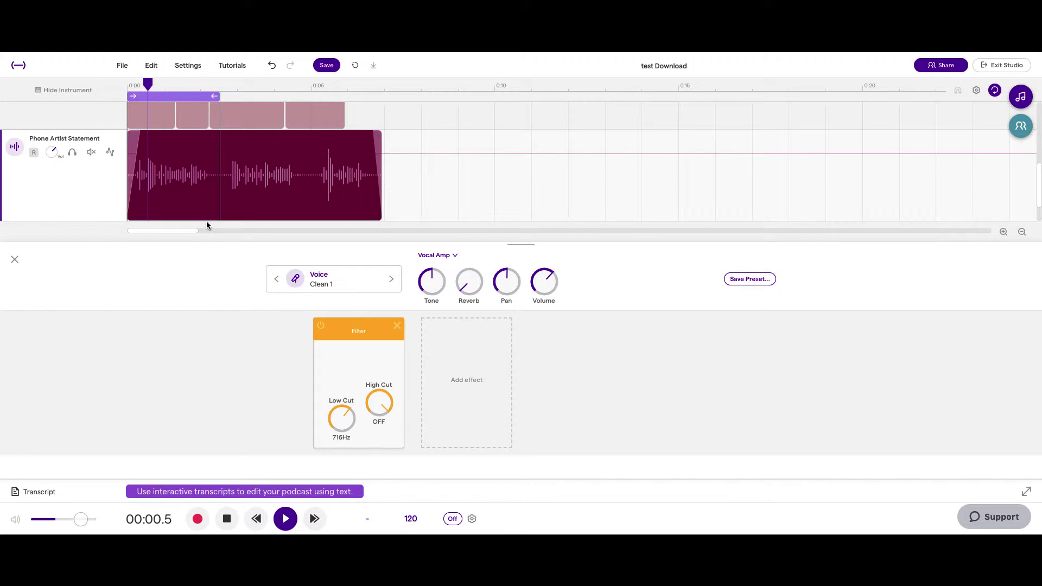
pyautogui.press('space')
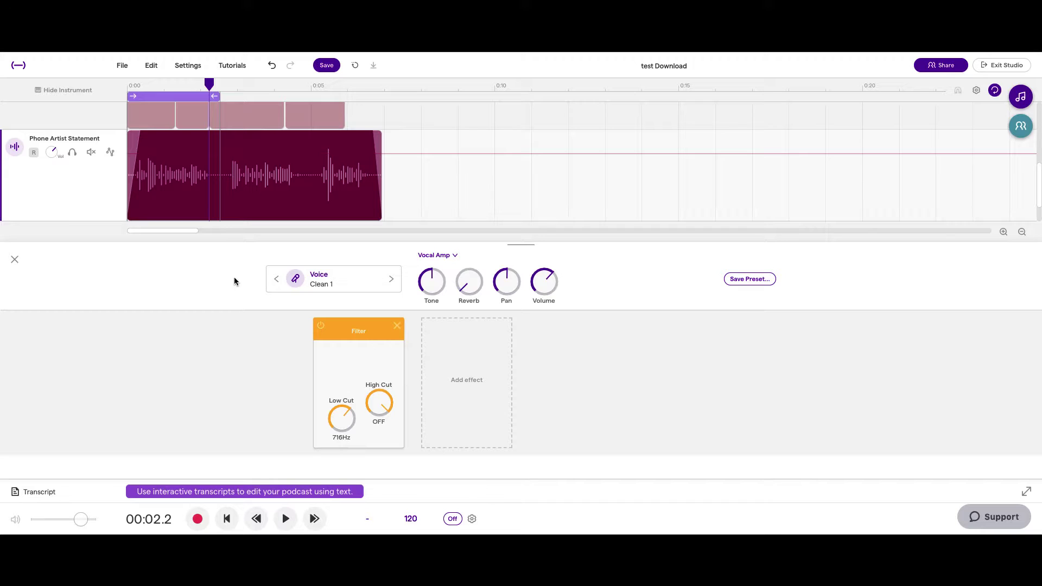
# Return the playhead to the start, lower the Filter's Low Cut to 118 Hz, and play the section.
pyautogui.click(136, 84)
pyautogui.moveTo(136, 84); pyautogui.dragTo(127, 84)
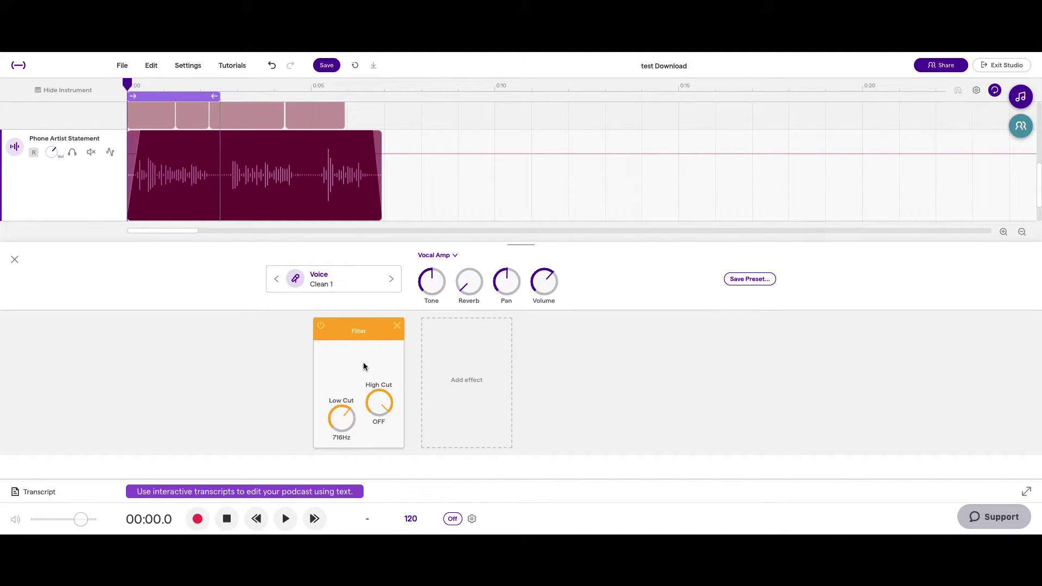
pyautogui.moveTo(342, 417); pyautogui.dragTo(349, 431)
pyautogui.moveTo(342, 419); pyautogui.dragTo(344, 426)
pyautogui.press('space')
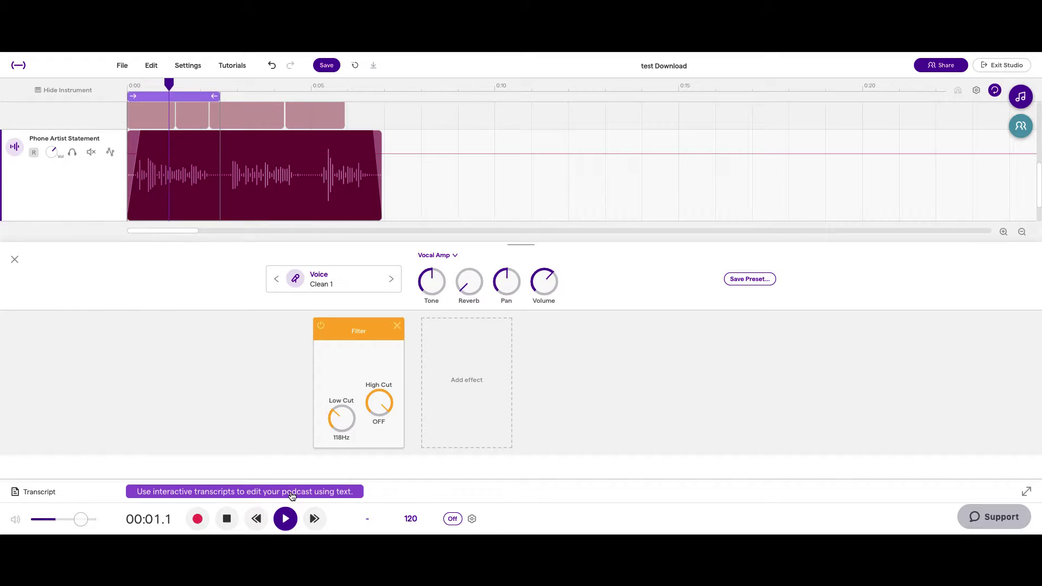
pyautogui.press('space')
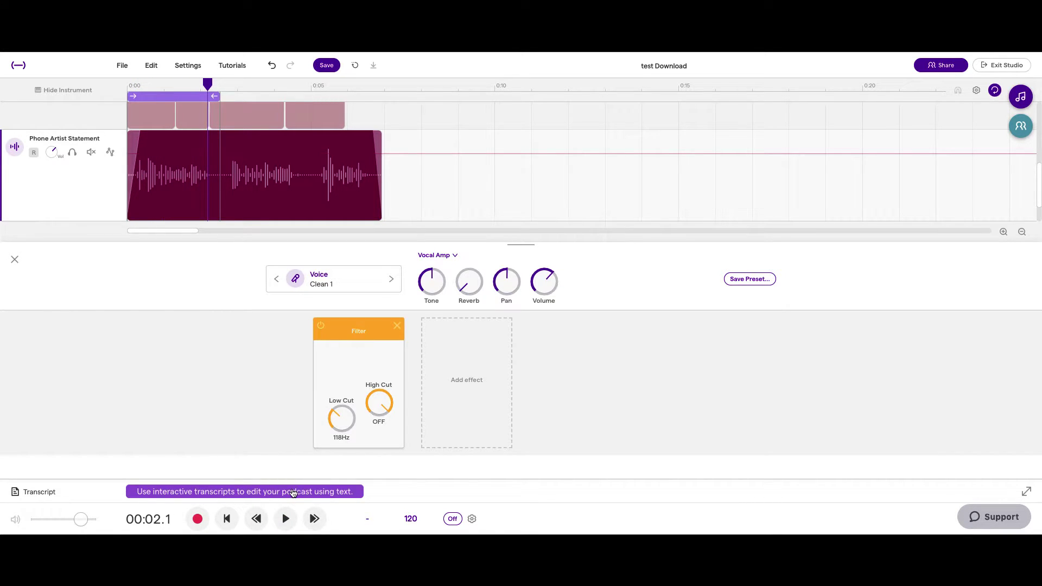
# Set the Filter's High Cut to 3116 Hz with Low Cut off, and play the section from the start.
pyautogui.click(379, 403)
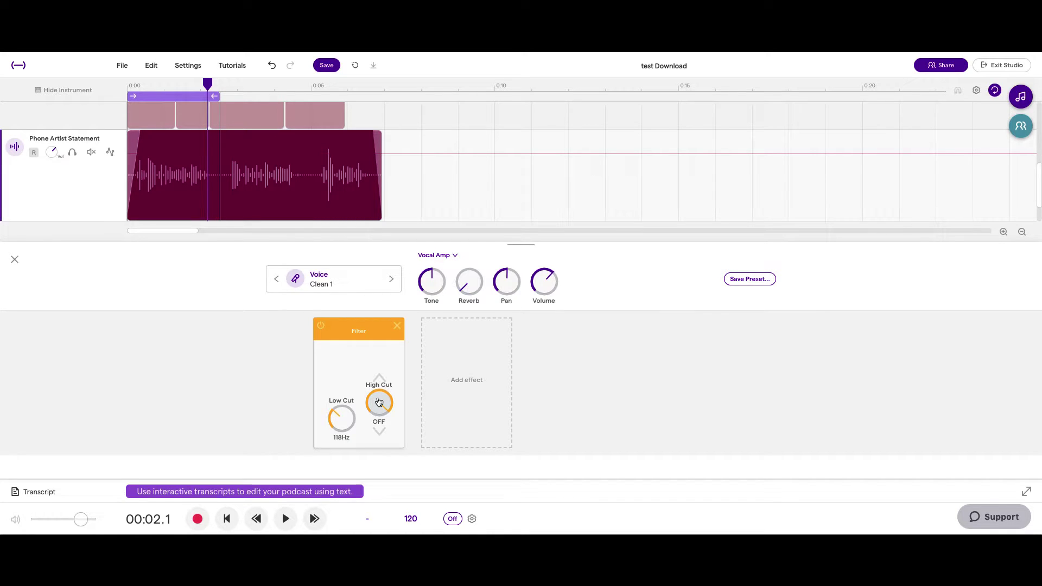
pyautogui.moveTo(379, 402); pyautogui.dragTo(377, 491)
pyautogui.press('Return')
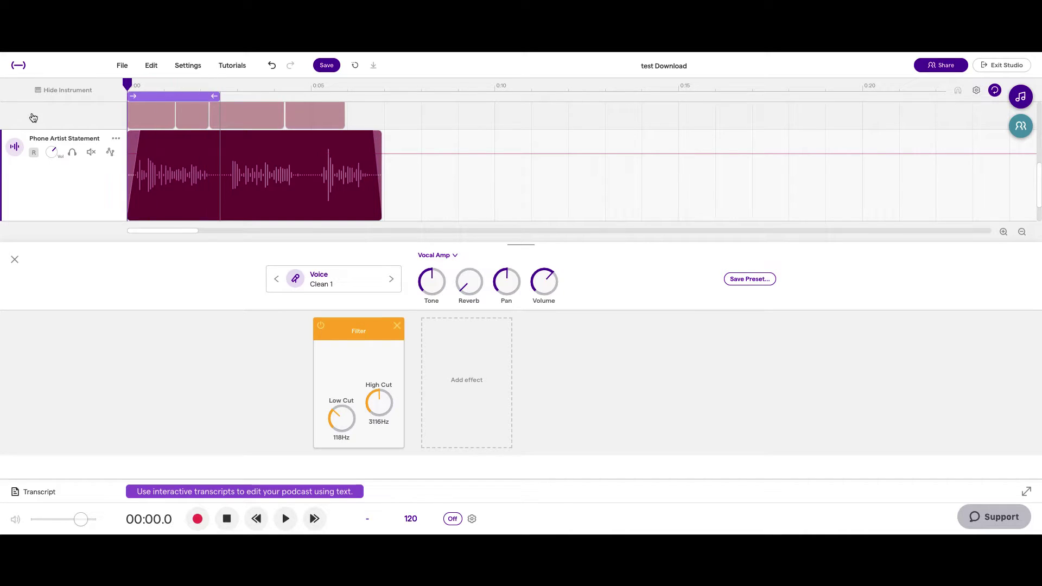
pyautogui.moveTo(327, 408); pyautogui.dragTo(344, 461)
pyautogui.press('space')
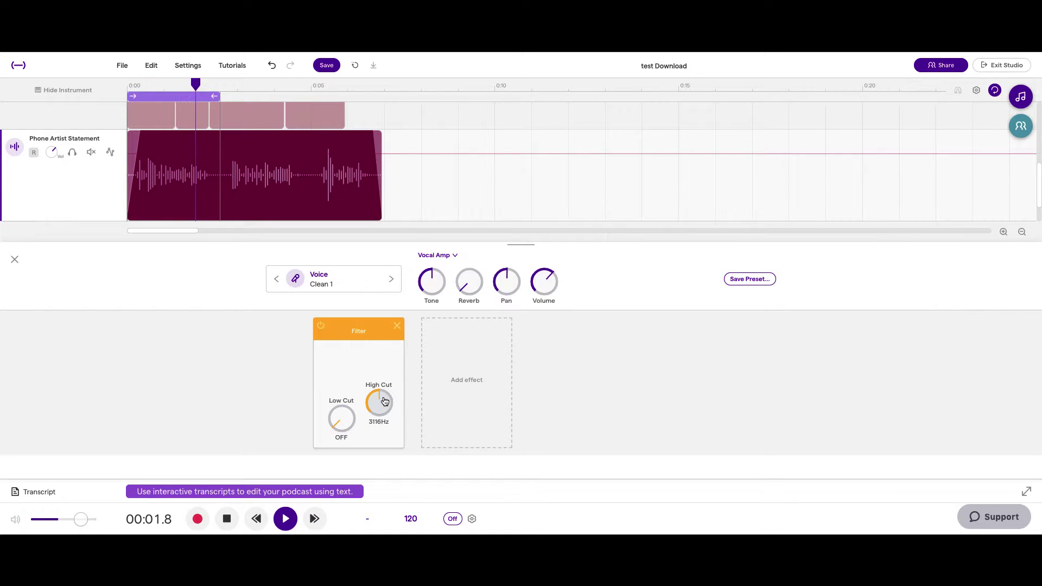
pyautogui.press('space')
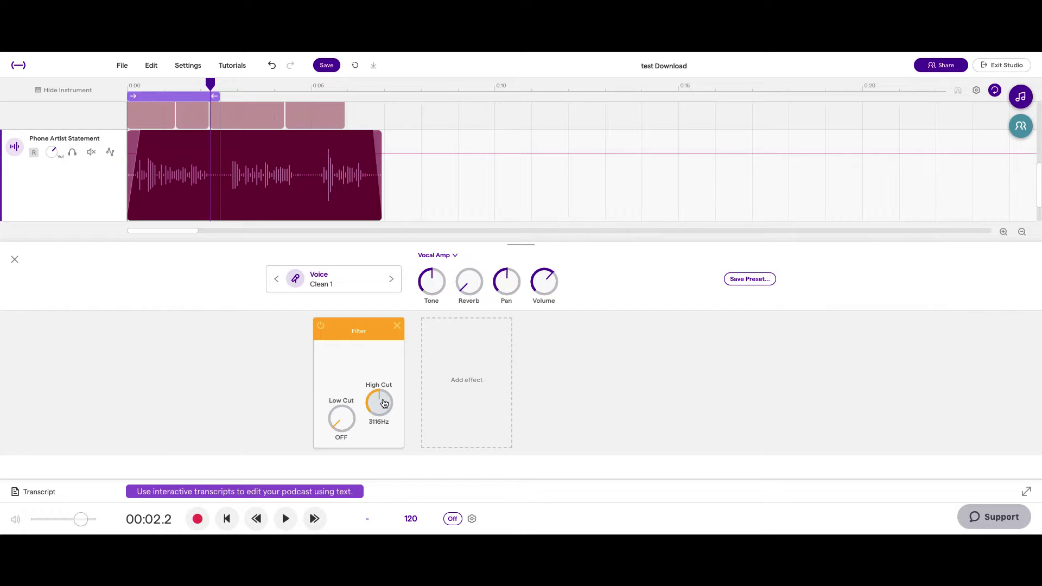
# Turn the Filter's High Cut off, set Low Cut to 103 Hz, and play the looped section.
pyautogui.moveTo(380, 402); pyautogui.dragTo(376, 304)
pyautogui.moveTo(343, 426); pyautogui.dragTo(345, 413)
pyautogui.press('space')
pyautogui.moveTo(386, 409); pyautogui.dragTo(388, 363)
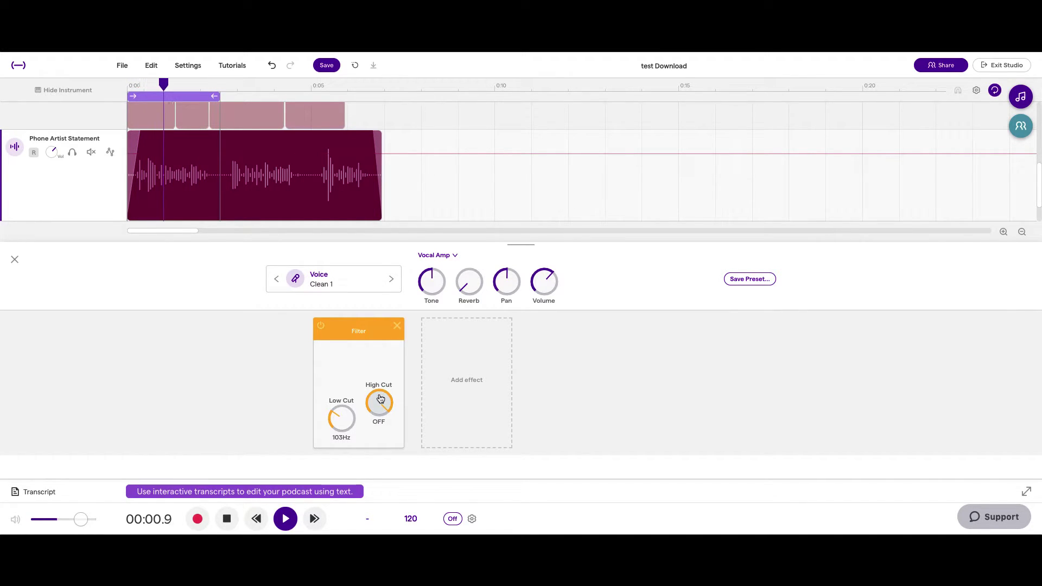
pyautogui.press('space')
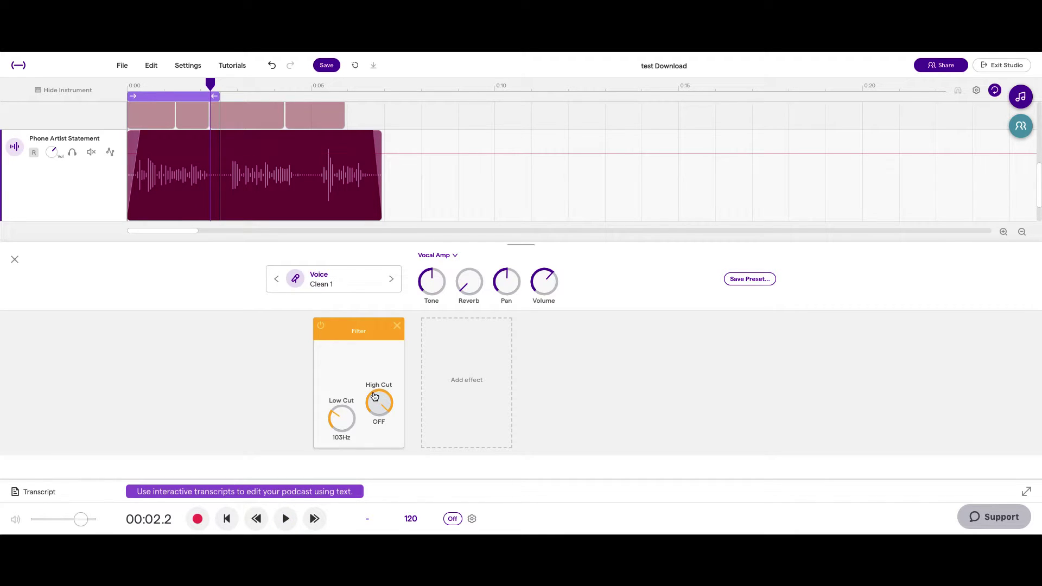
# Add the Equalizer, Brighter and Parametric Eq effects after the Filter in the track's effect chain.
pyautogui.click(455, 387)
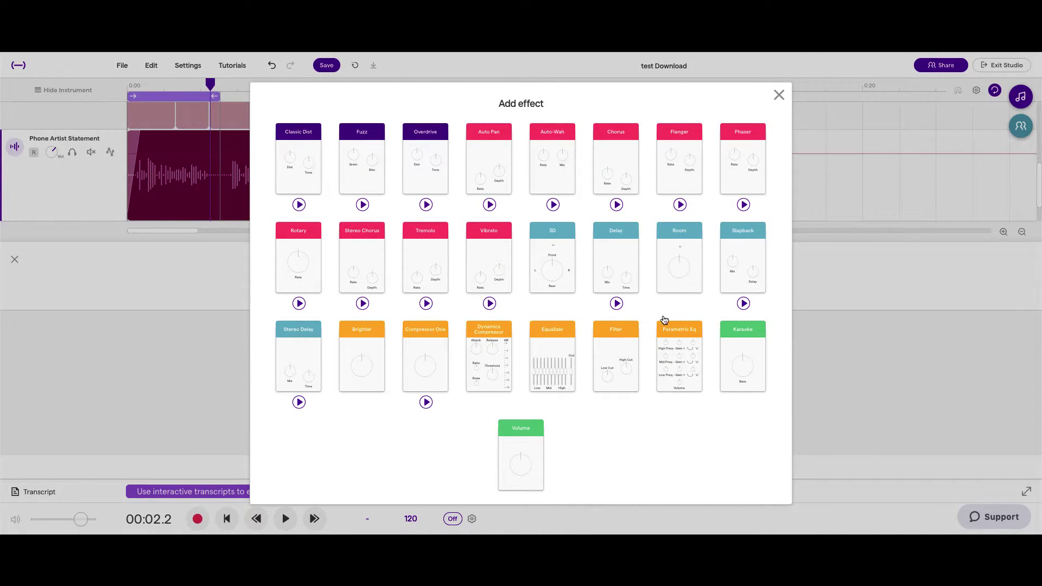
pyautogui.click(554, 366)
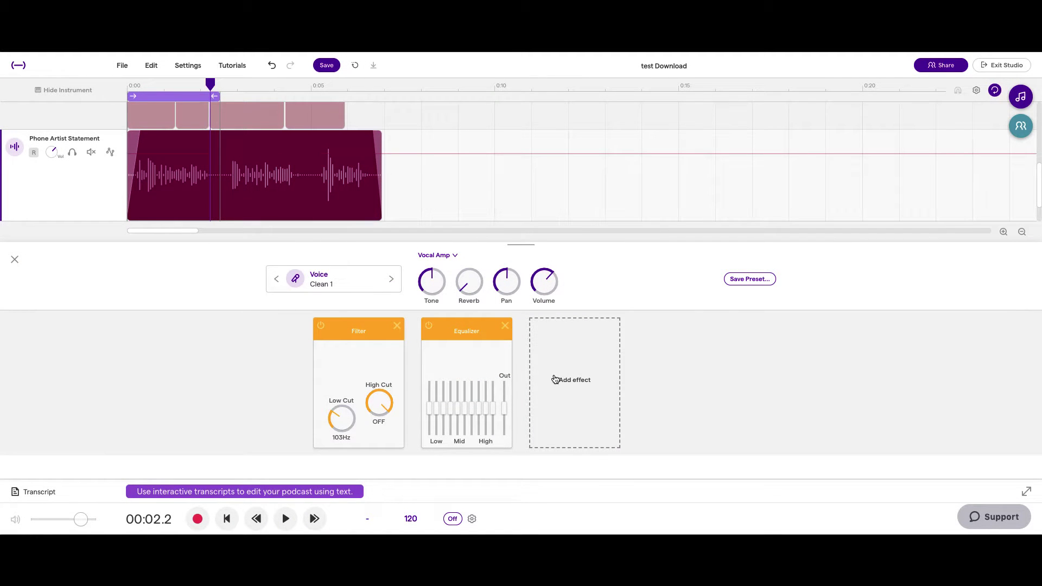
pyautogui.click(560, 385)
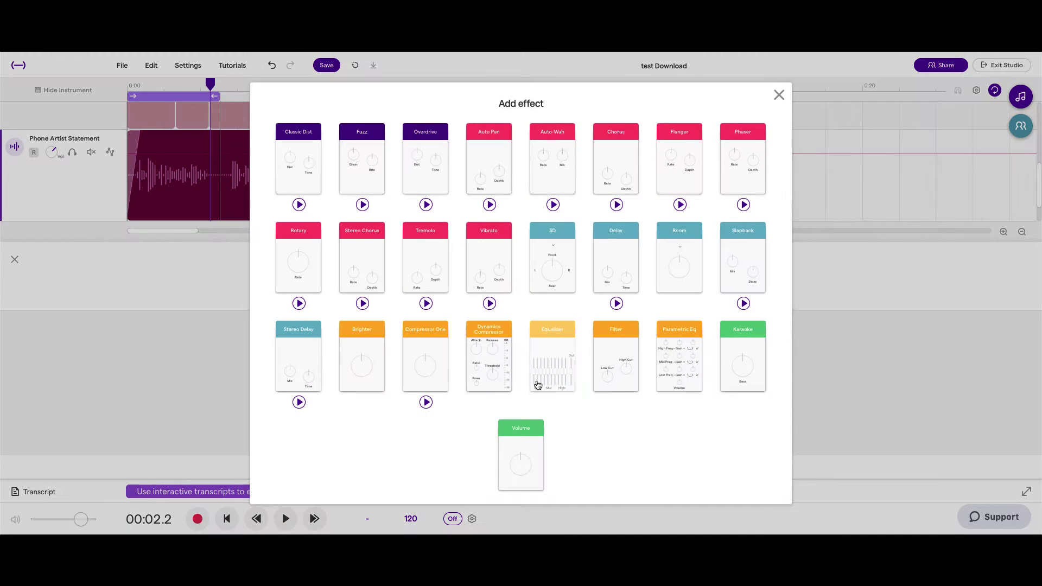
pyautogui.click(364, 371)
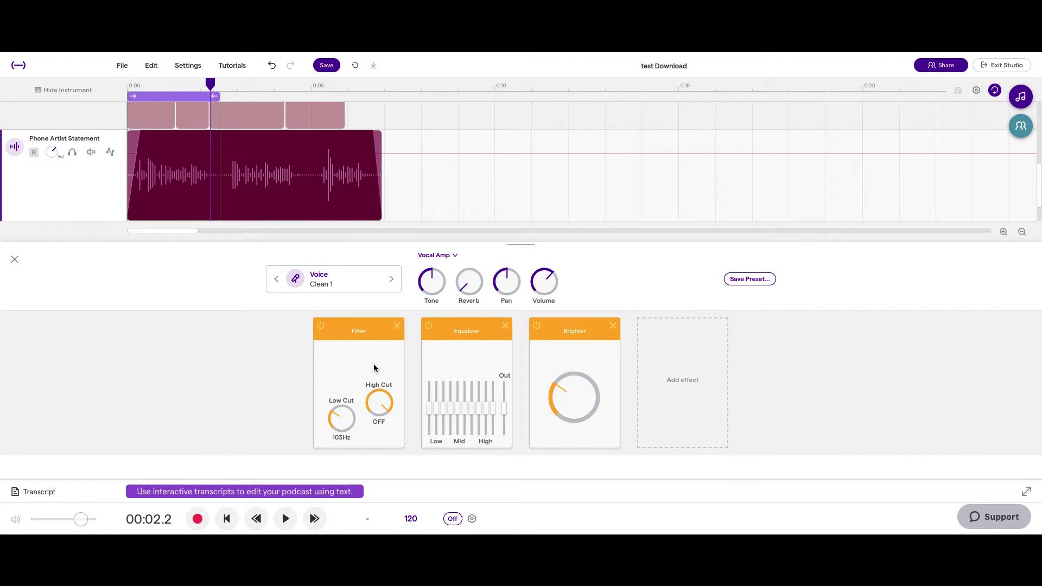
pyautogui.click(663, 377)
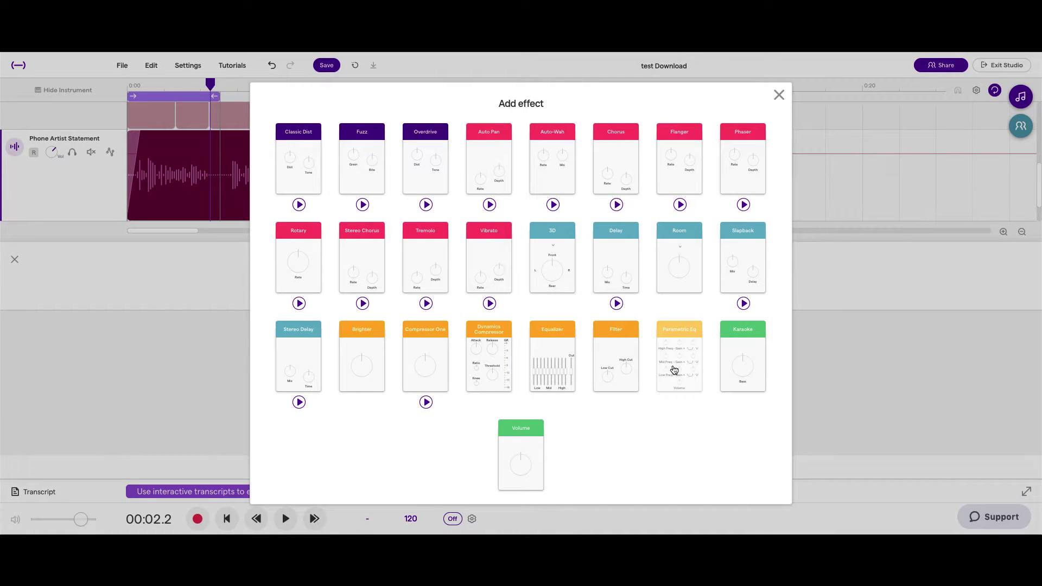
pyautogui.click(674, 370)
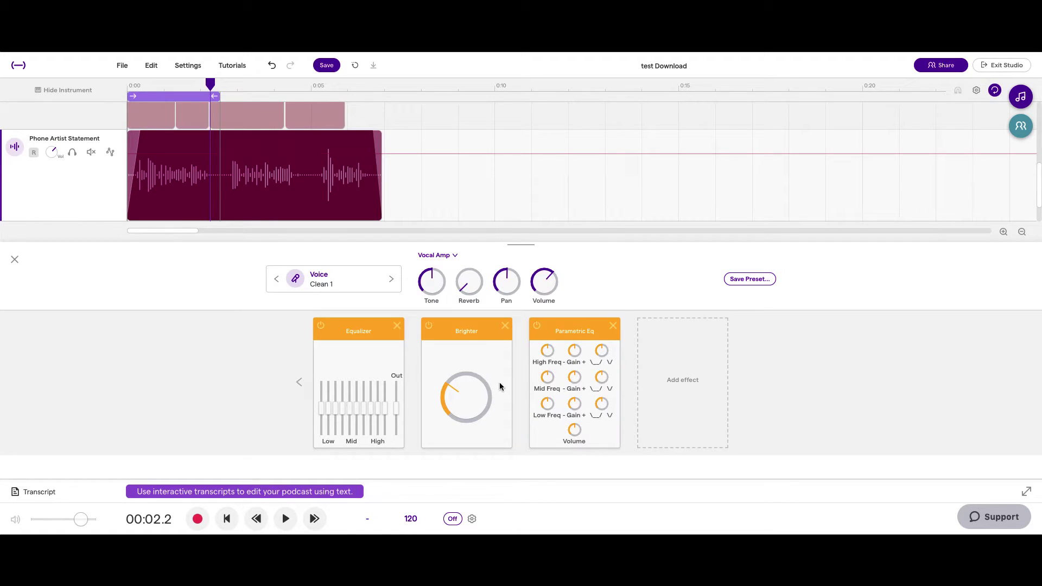
pyautogui.click(298, 384)
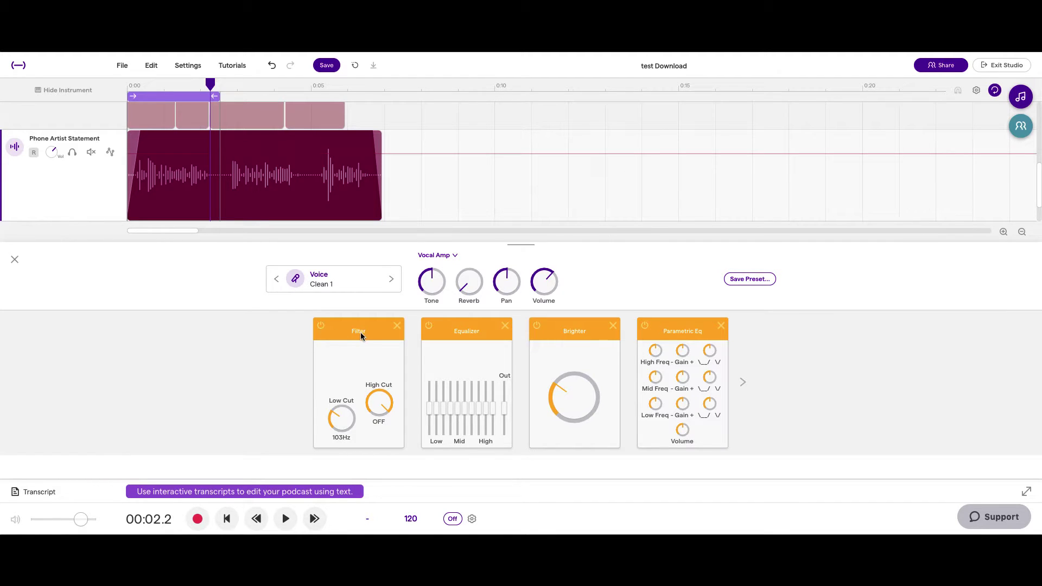
pyautogui.moveTo(570, 331); pyautogui.dragTo(410, 331)
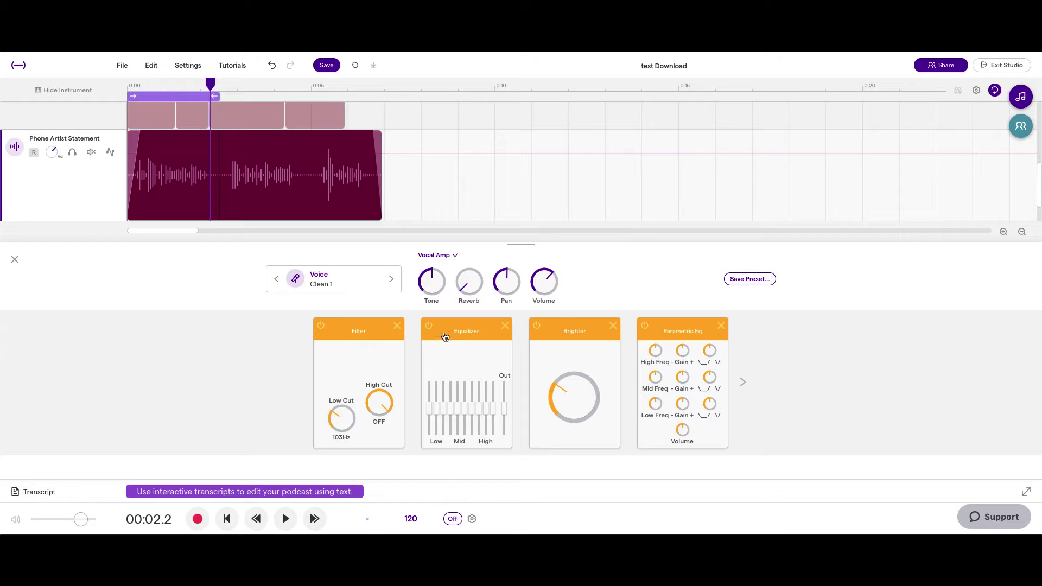
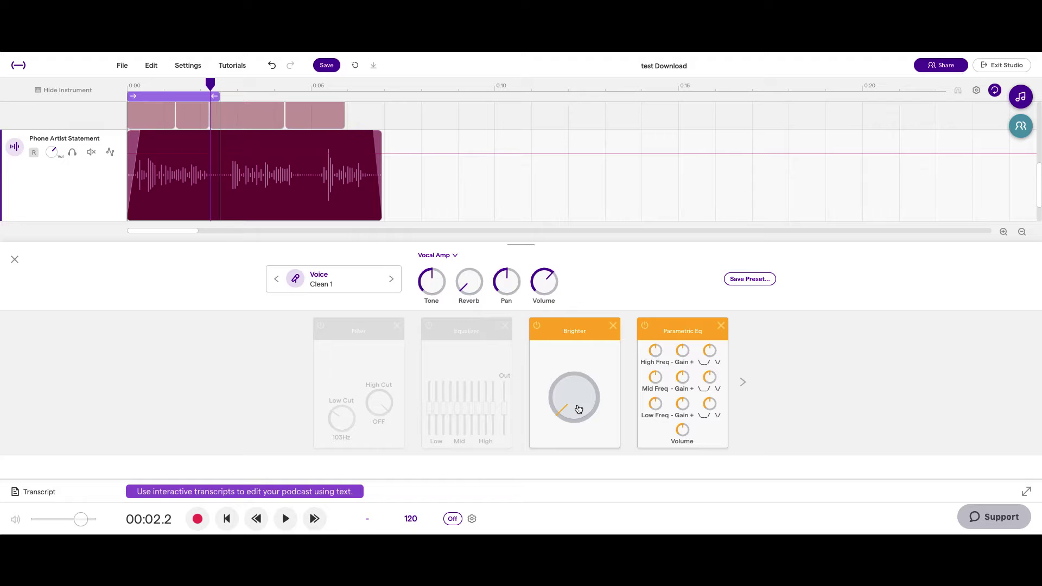
# During loop playback, raise the Brighter amount to maximum and reduce it to slightly under halfway.
pyautogui.press('space')
pyautogui.moveTo(578, 409); pyautogui.dragTo(591, 360)
pyautogui.moveTo(579, 399); pyautogui.dragTo(622, 298)
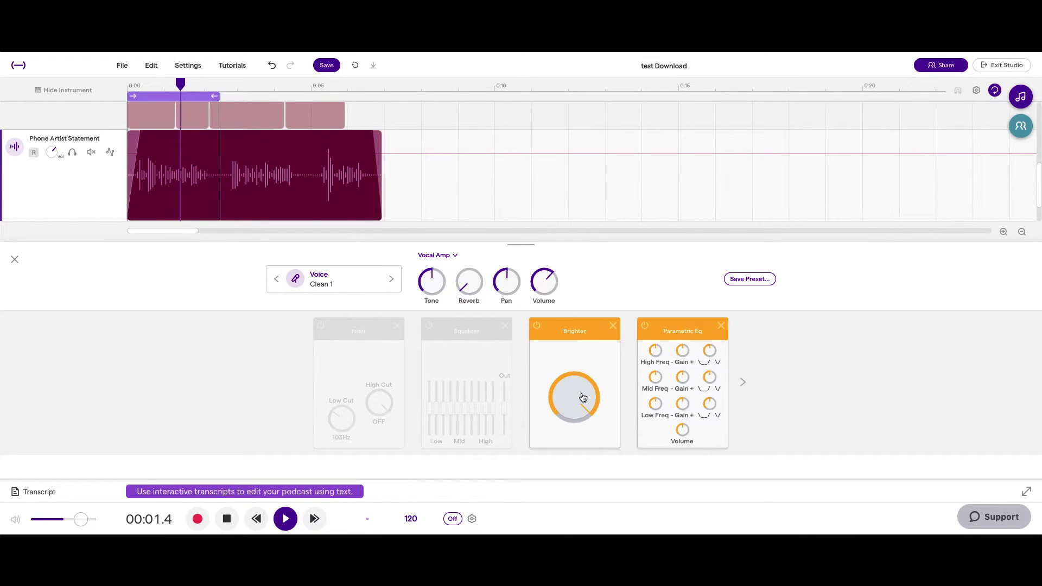
pyautogui.moveTo(579, 379); pyautogui.dragTo(582, 425)
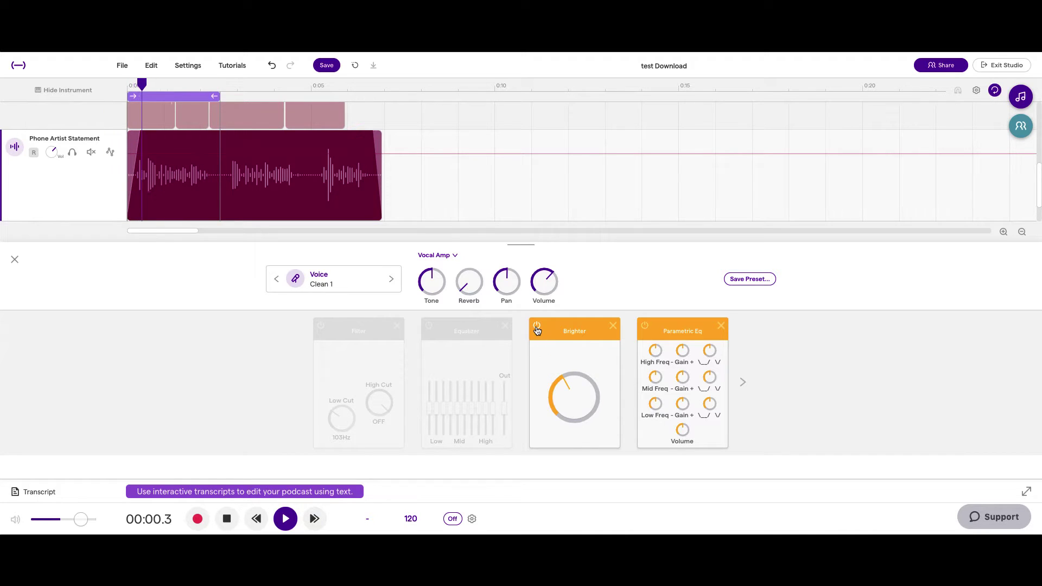
pyautogui.press('space')
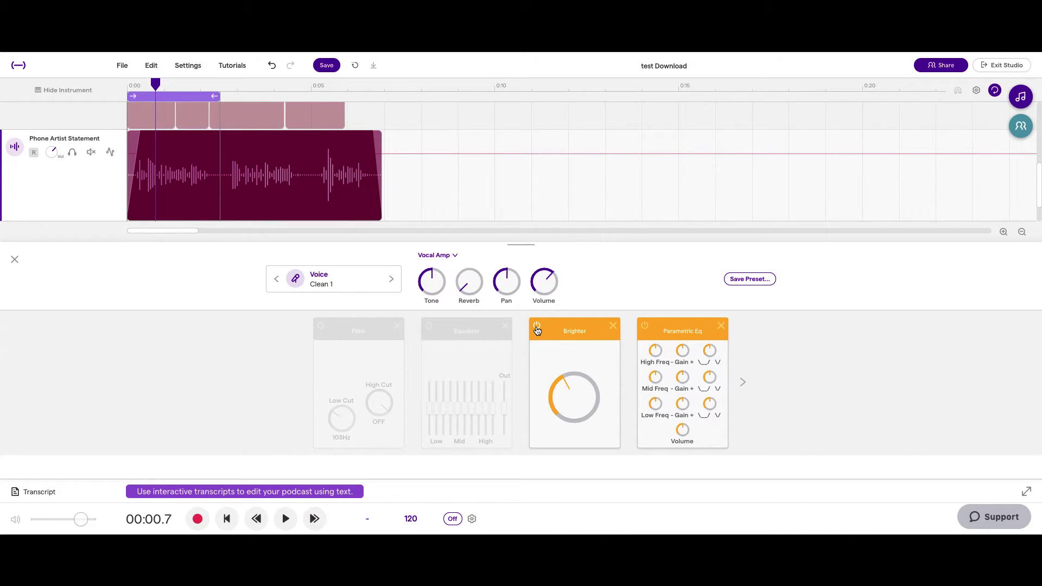
# Compare the looped section with the Brighter effect bypassed and re-enabled.
pyautogui.click(538, 328)
pyautogui.press('space')
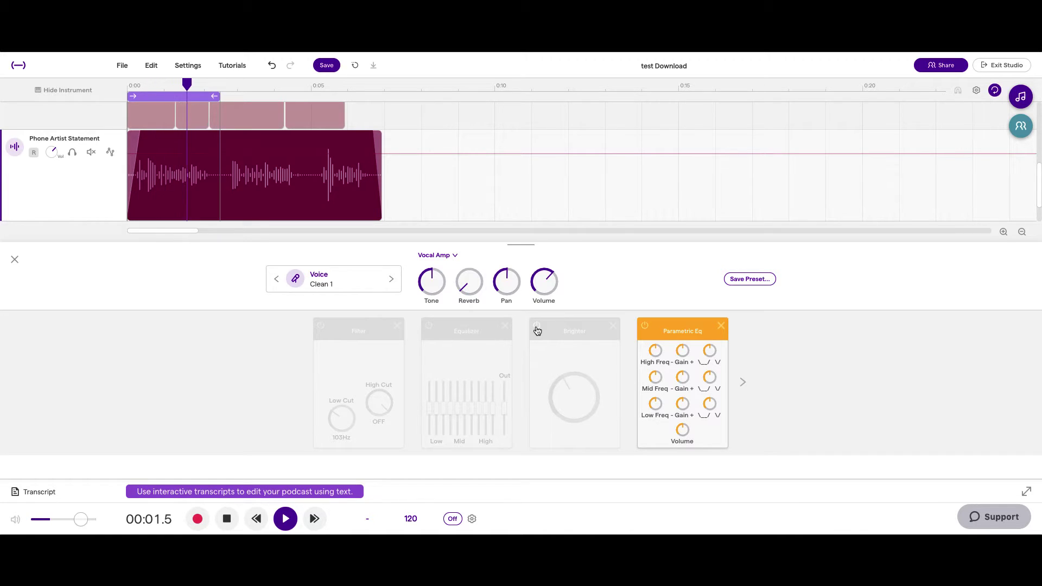
pyautogui.click(537, 327)
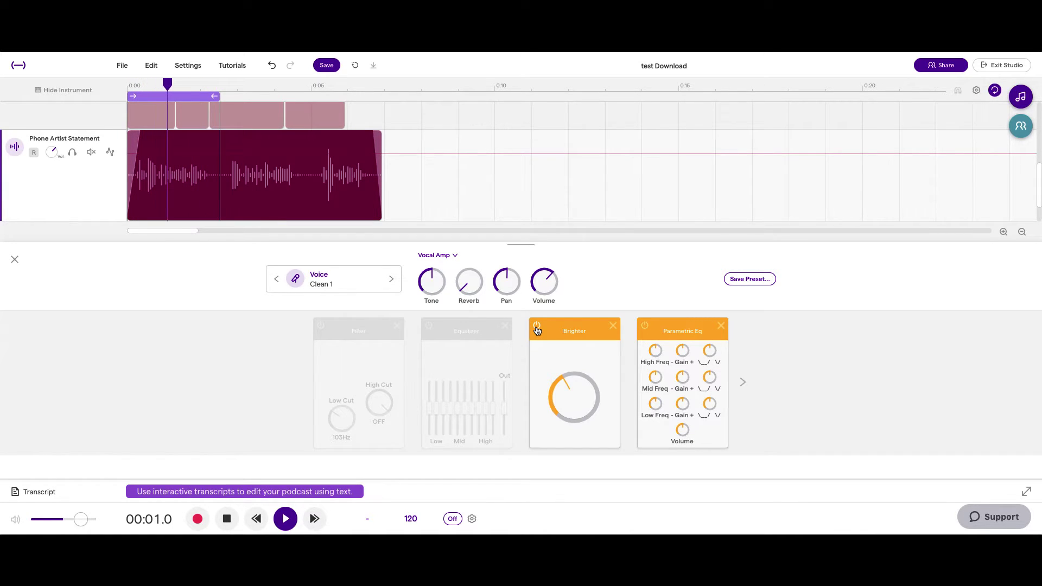
# Re-enable the Filter alongside the Brighter and compare the looped section with the Filter on and bypassed.
pyautogui.press('space')
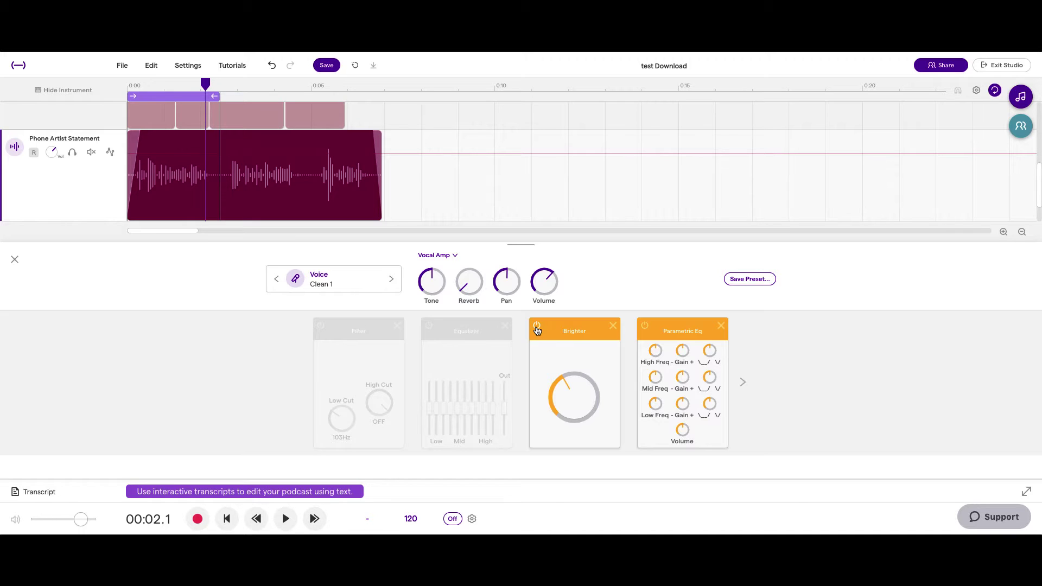
pyautogui.click(327, 333)
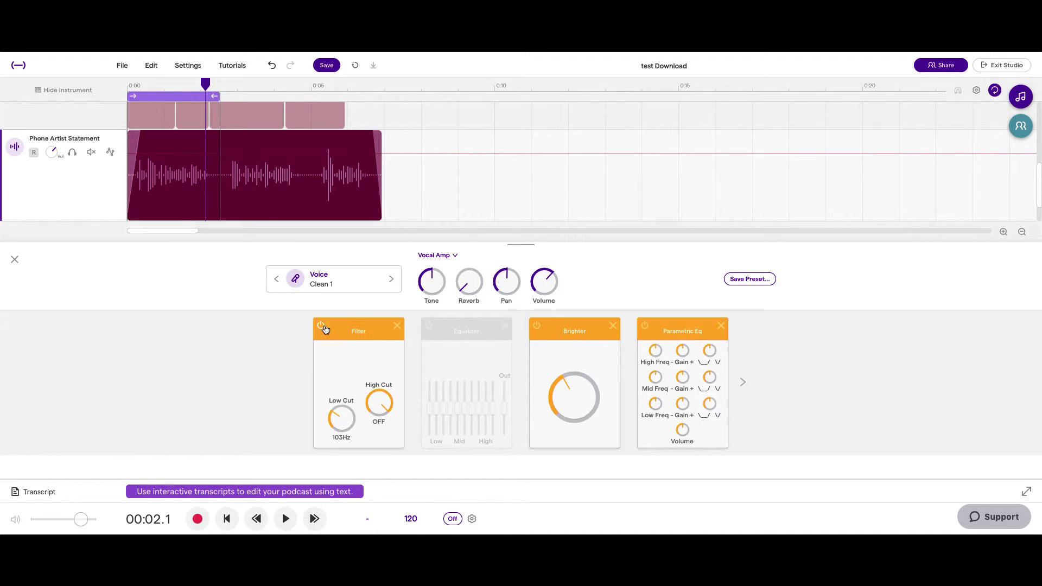
pyautogui.moveTo(545, 334); pyautogui.dragTo(408, 334)
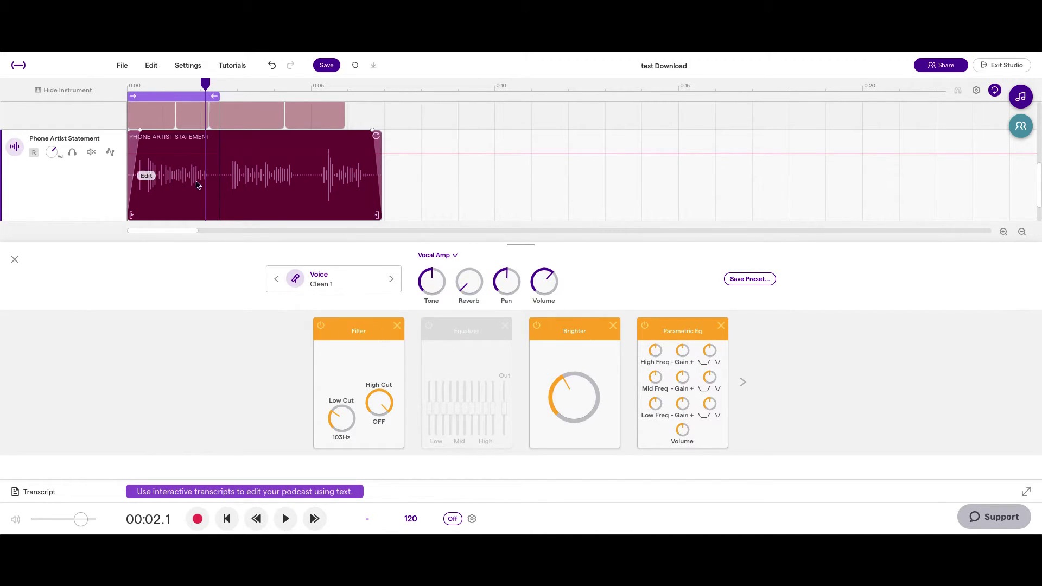
pyautogui.press('space')
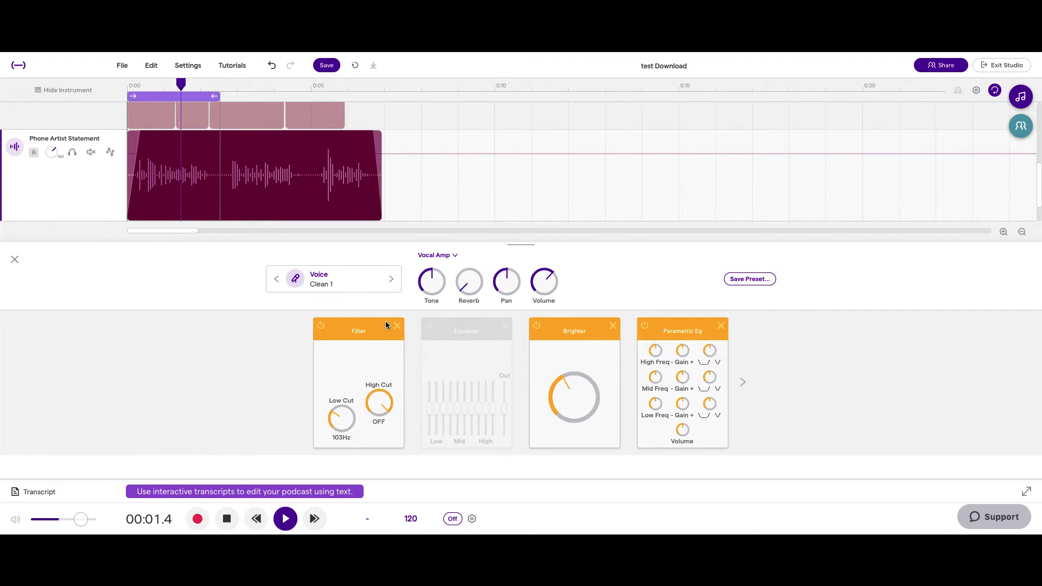
pyautogui.click(321, 326)
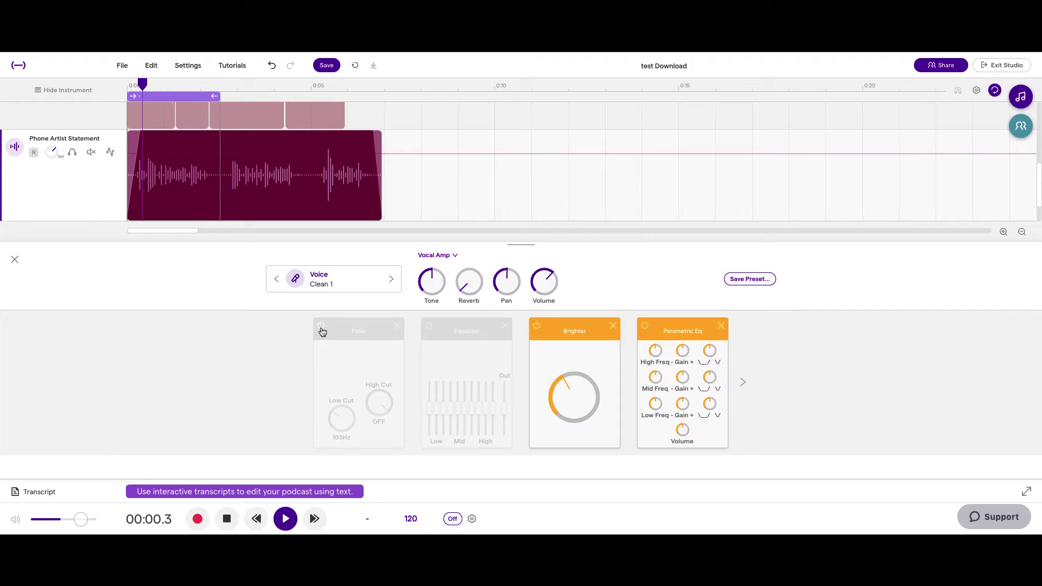
pyautogui.press('space')
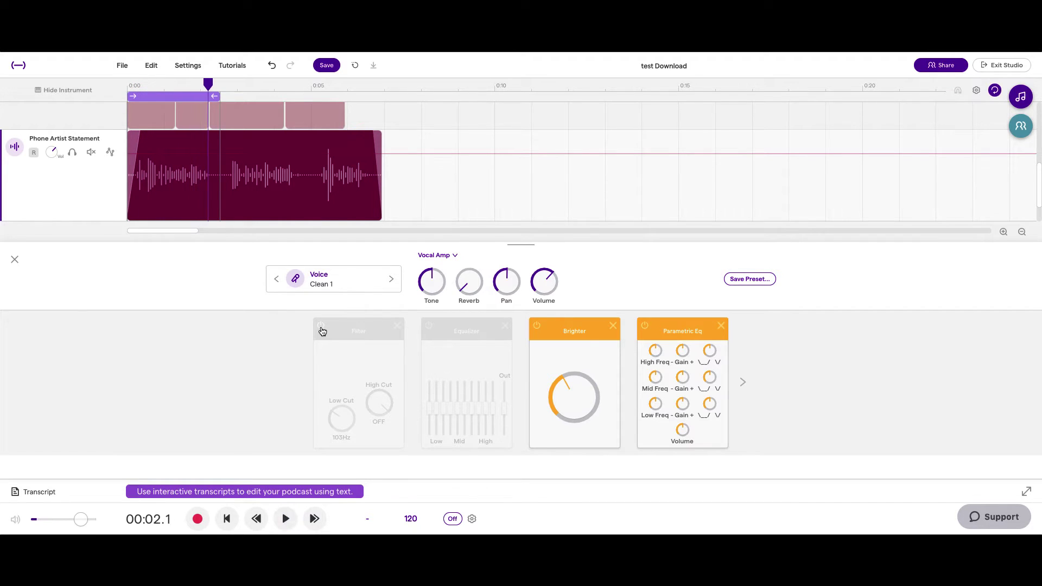
# Repeat the loop comparison, playing it with the Filter on, bypassed and on again.
pyautogui.click(321, 327)
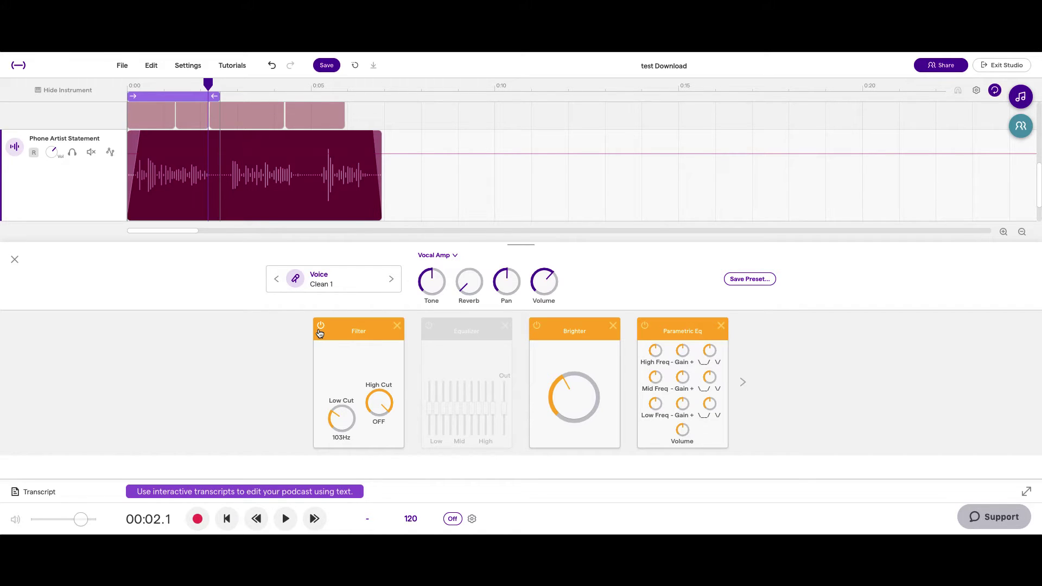
pyautogui.press('space')
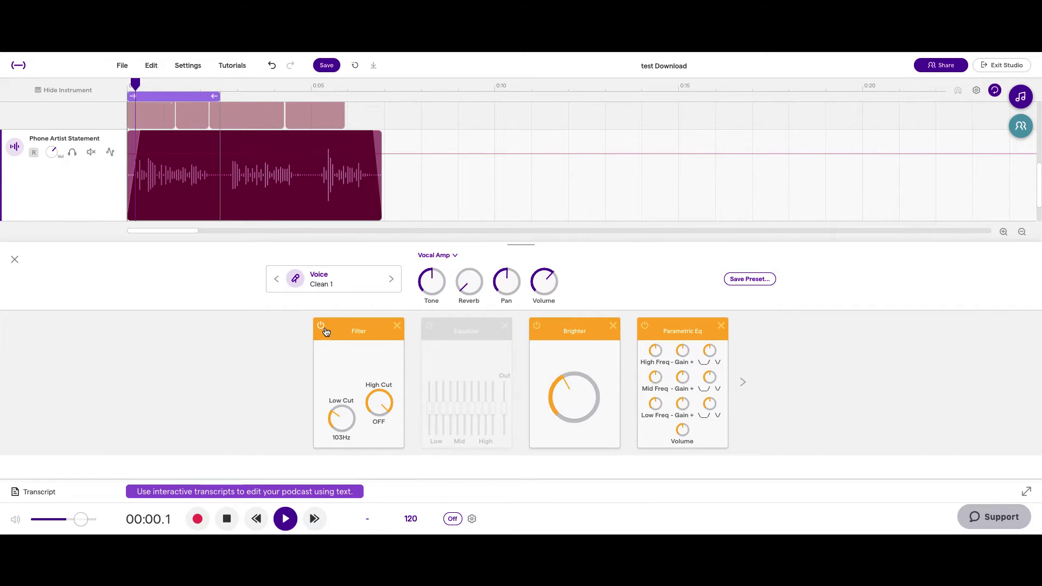
pyautogui.press('space')
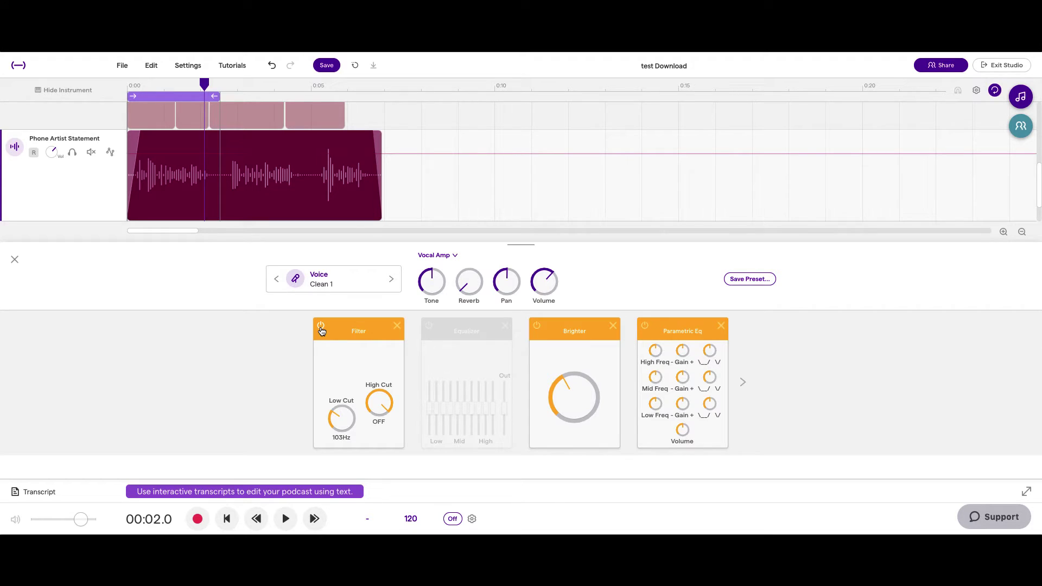
pyautogui.click(320, 331)
pyautogui.press('space')
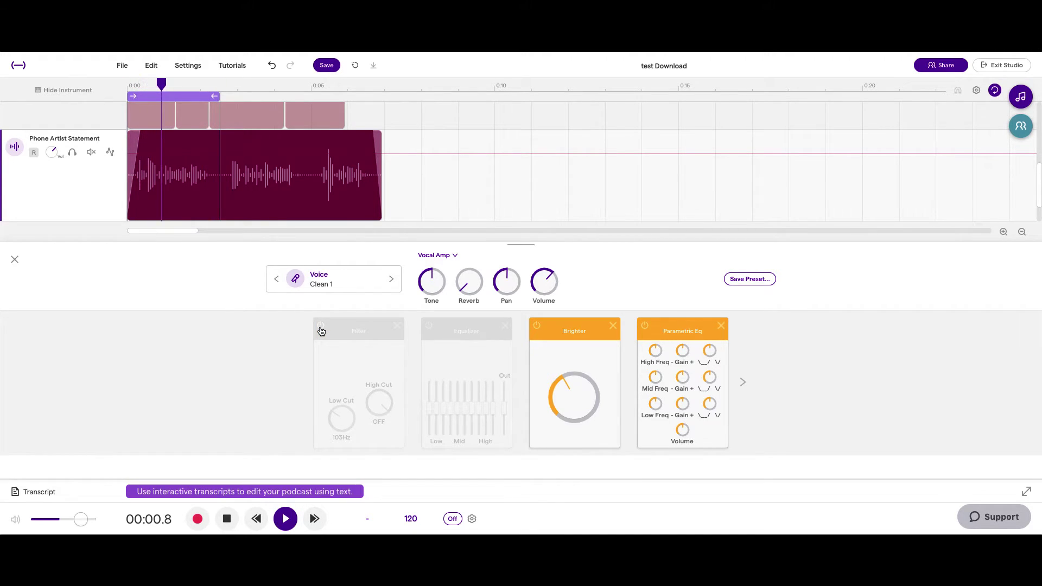
pyautogui.click(321, 330)
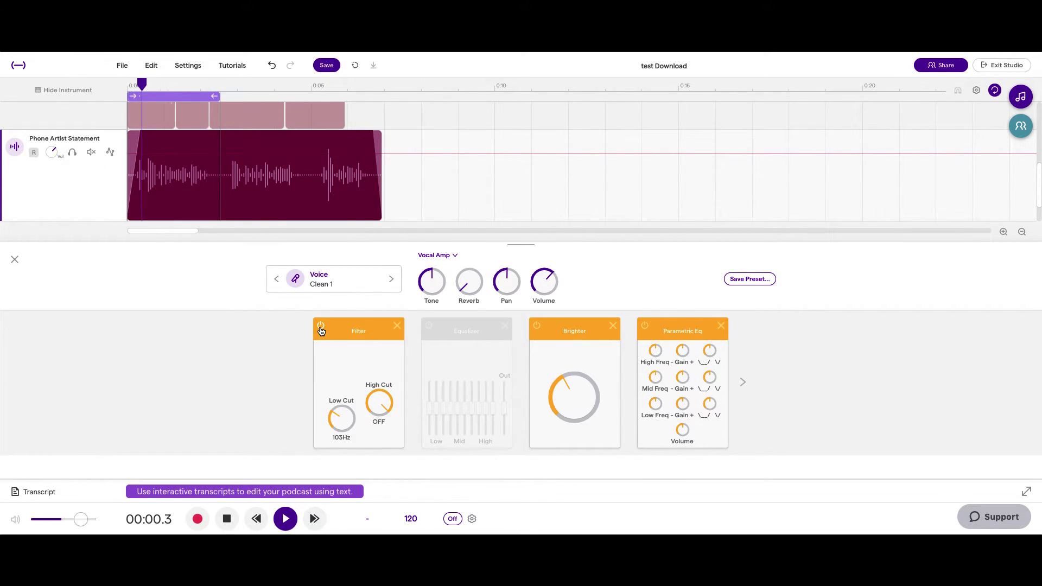
pyautogui.press('space')
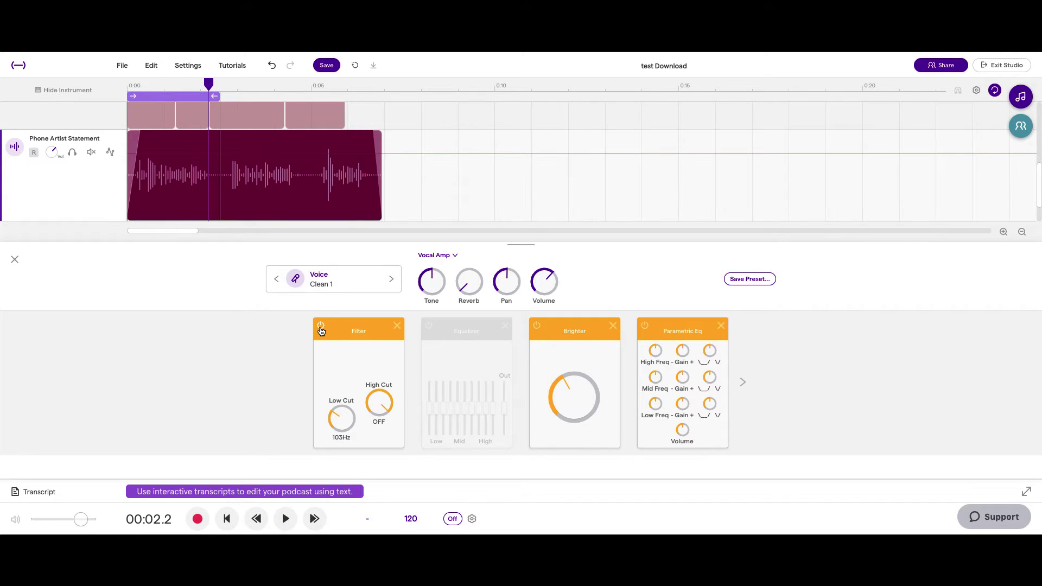
# Bypass the Brighter and Filter effects and enable the Equalizer.
pyautogui.click(537, 327)
pyautogui.click(321, 327)
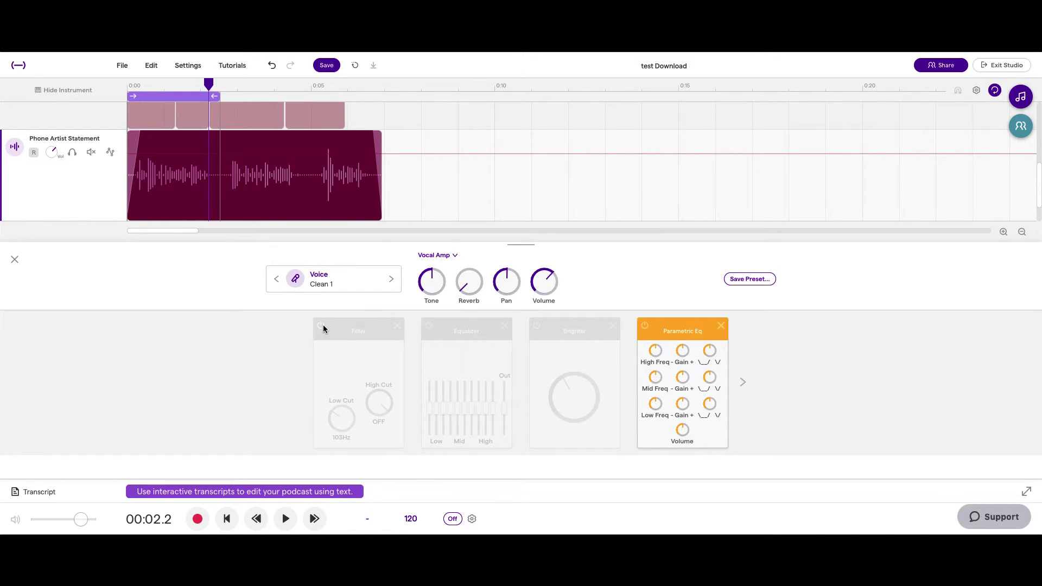
pyautogui.click(429, 326)
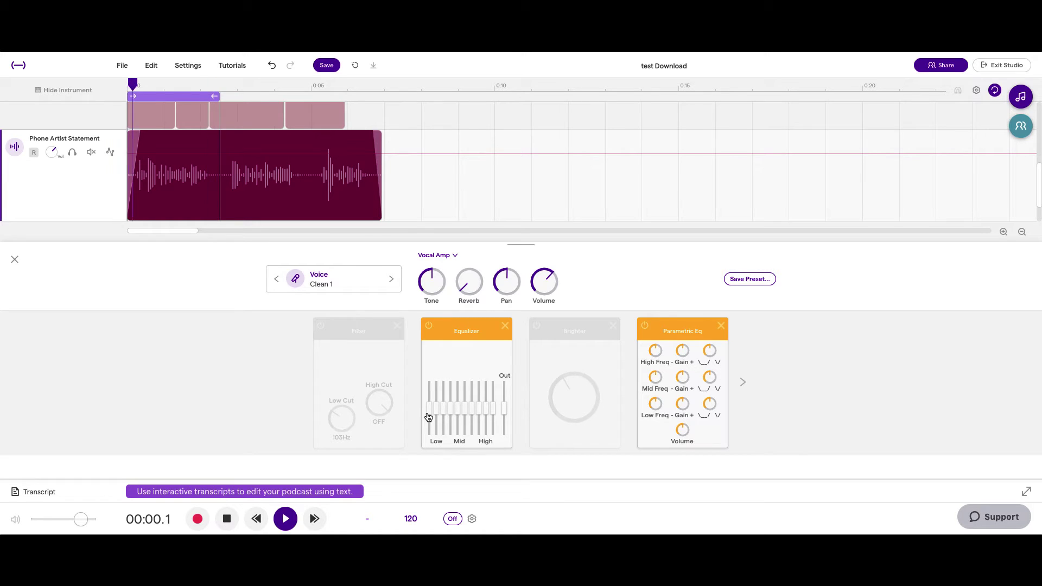
# Lower the Equalizer's two lowest bands to minimum and listen to the looped section.
pyautogui.moveTo(428, 417); pyautogui.dragTo(430, 465)
pyautogui.moveTo(436, 408); pyautogui.dragTo(442, 485)
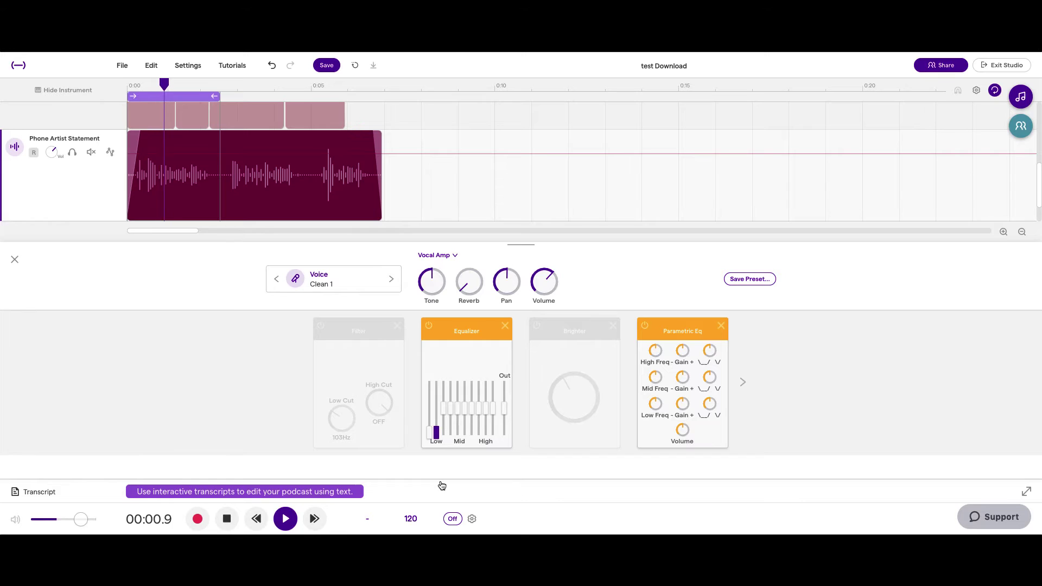
pyautogui.press('space')
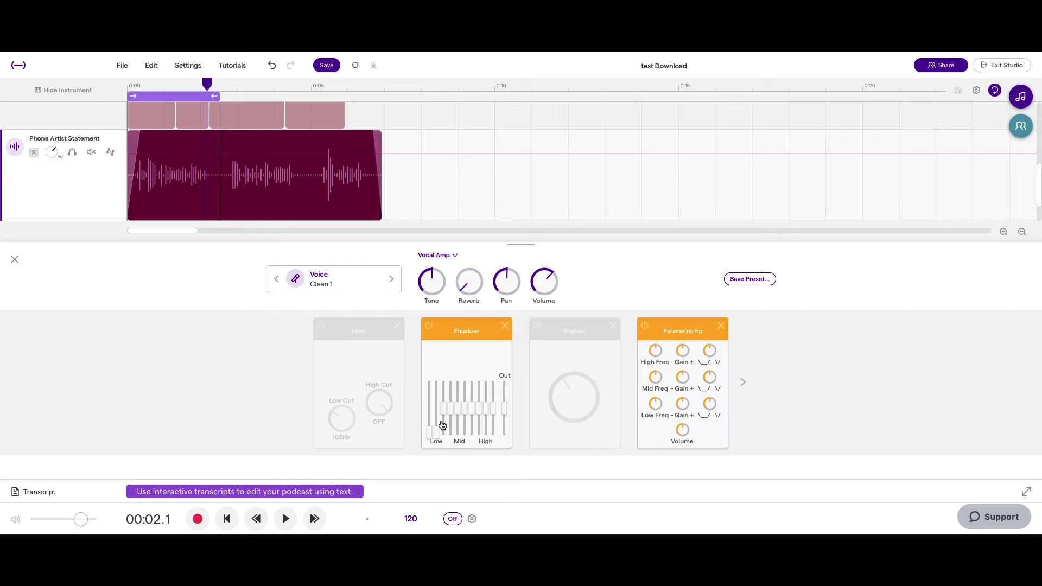
pyautogui.press('space')
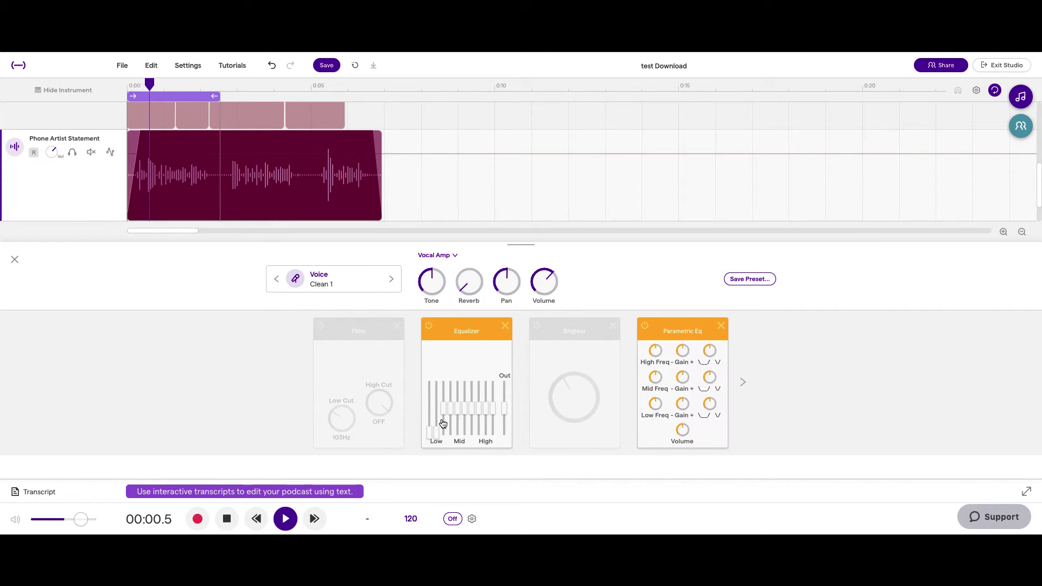
pyautogui.press('space')
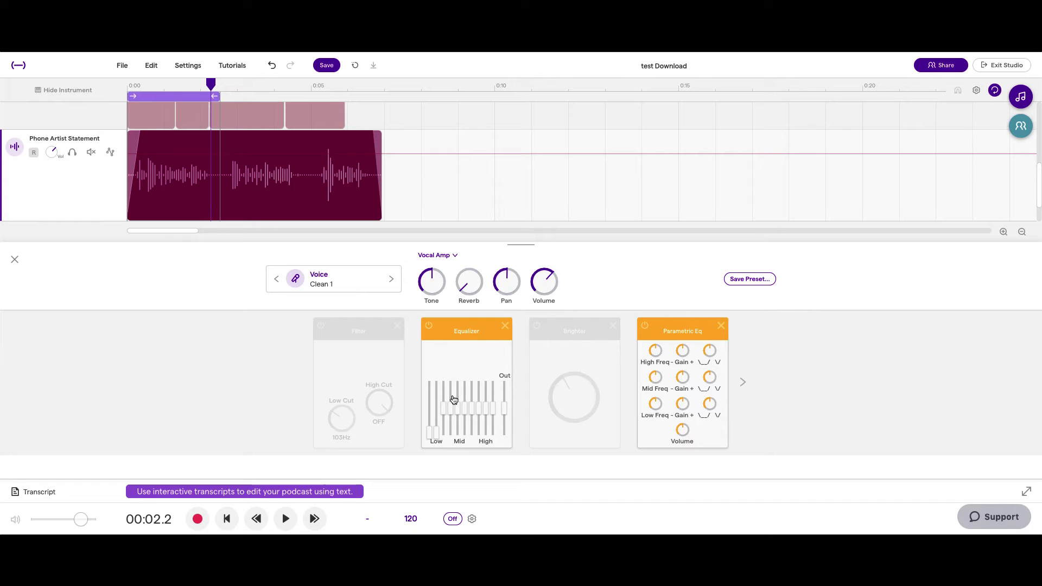
# Raise the Equalizer's third-lowest band to maximum during loop playback.
pyautogui.press('space')
pyautogui.moveTo(443, 415); pyautogui.dragTo(444, 367)
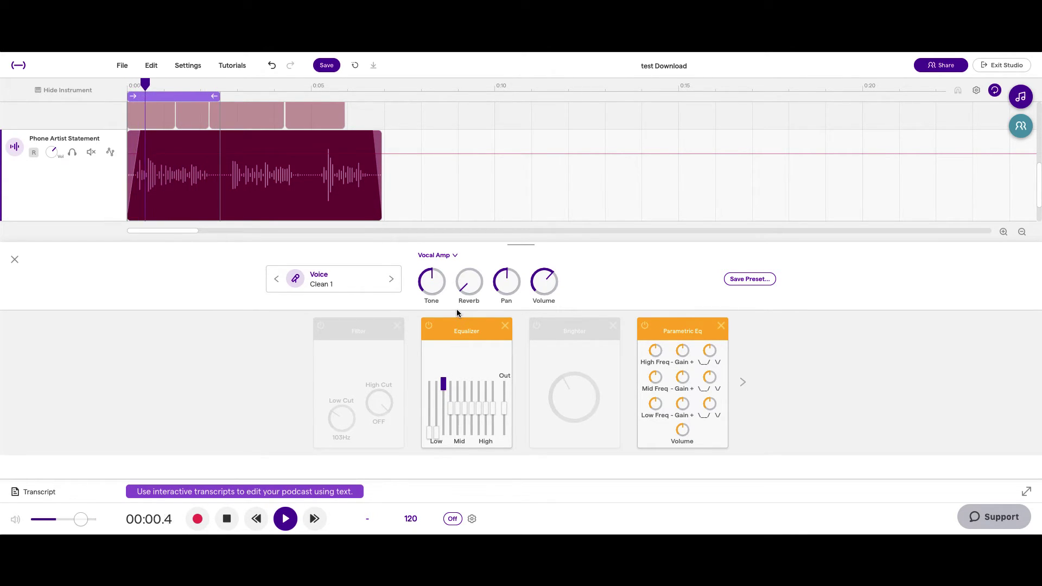
pyautogui.press('space')
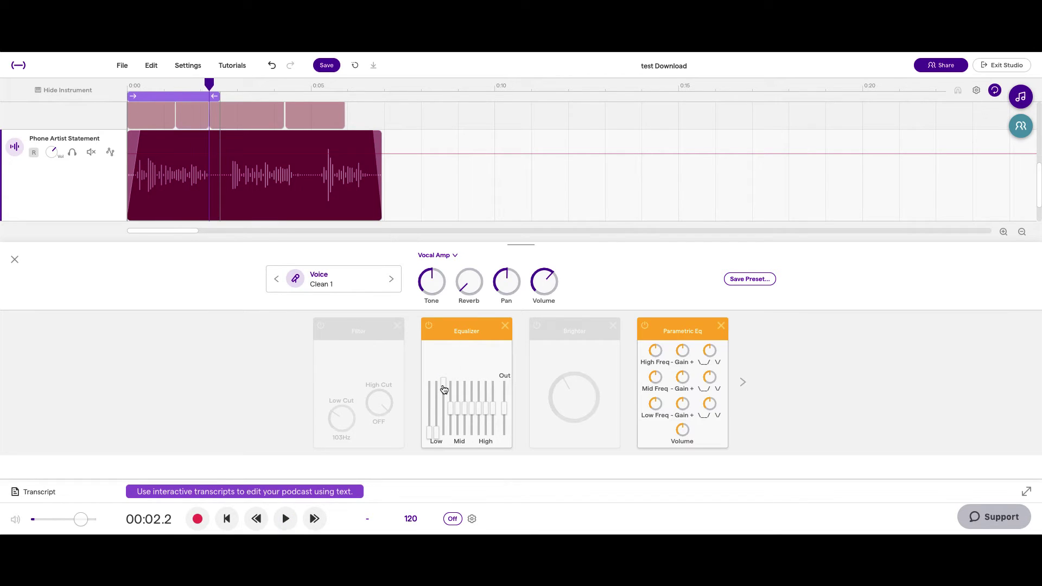
# Lower the Equalizer's third-lowest band to minimum and slightly vary the mid and high bands during loop playback.
pyautogui.click(444, 387)
pyautogui.moveTo(444, 400); pyautogui.dragTo(444, 432)
pyautogui.press('space')
pyautogui.moveTo(450, 416); pyautogui.dragTo(490, 429)
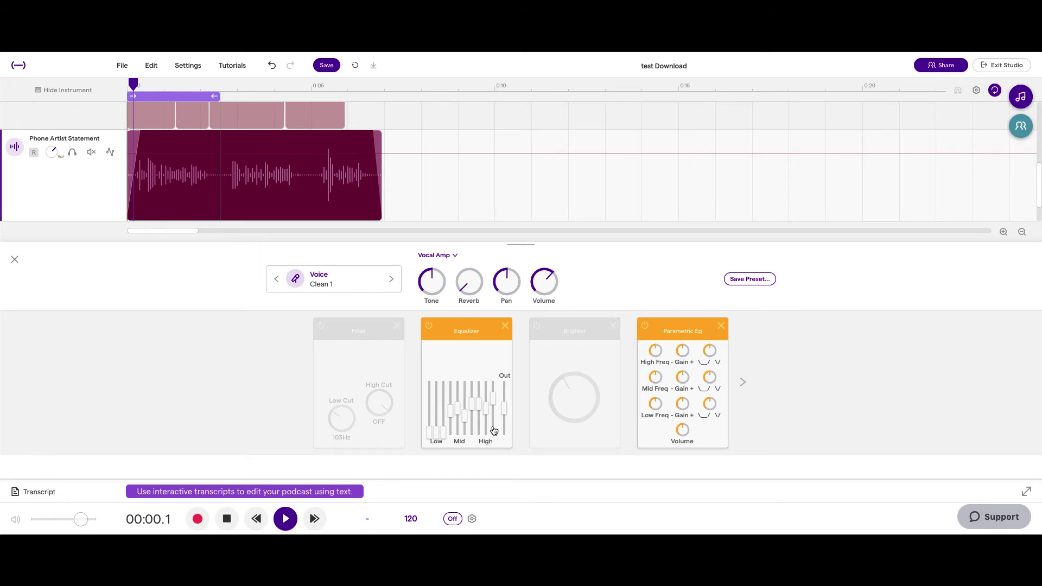
# With the Filter, Brighter and Parametric Eq bypassed, compare the looped section with the Equalizer off and on.
pyautogui.click(430, 327)
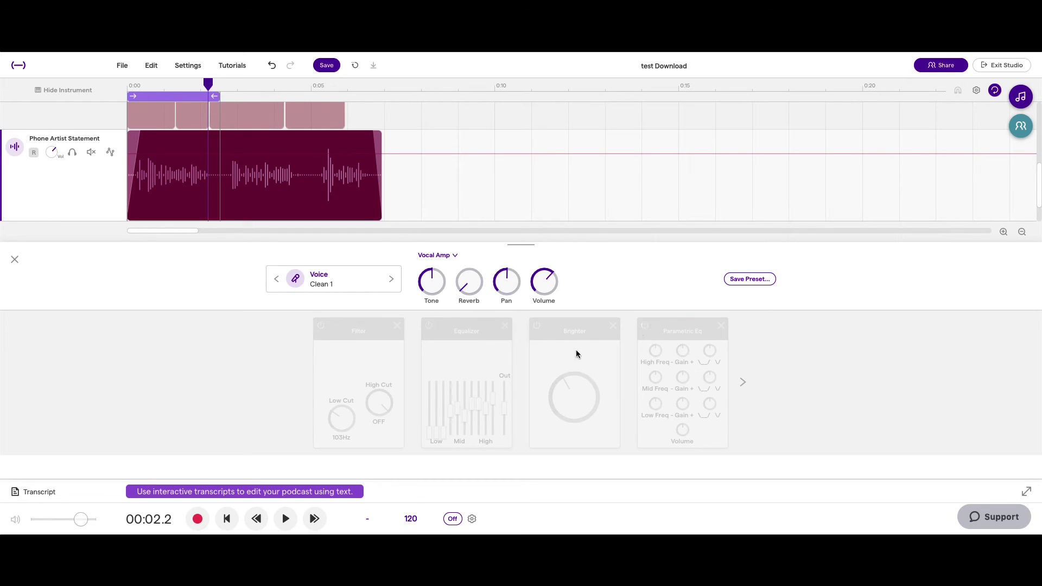
pyautogui.press('space')
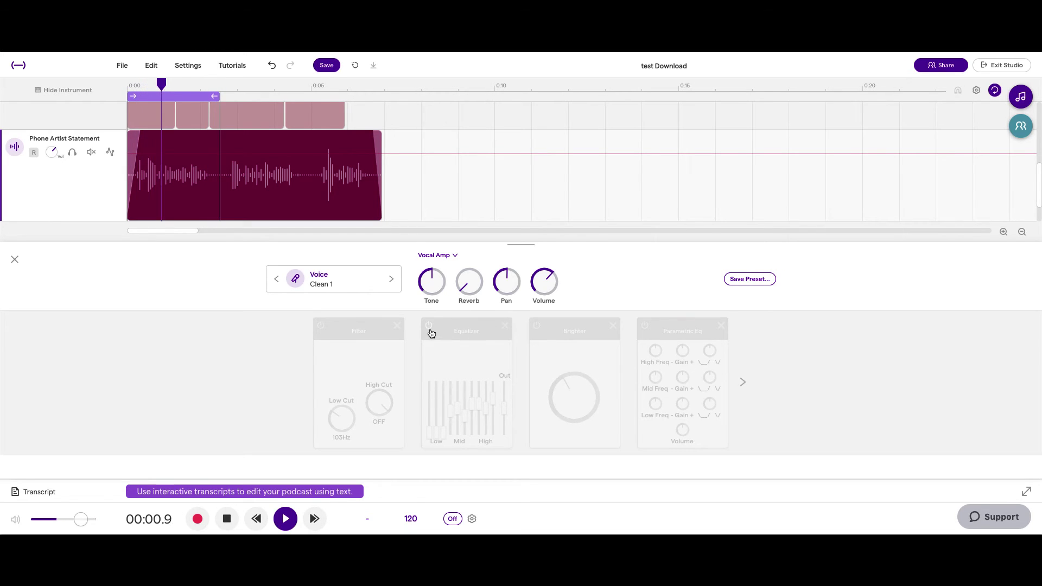
pyautogui.click(430, 327)
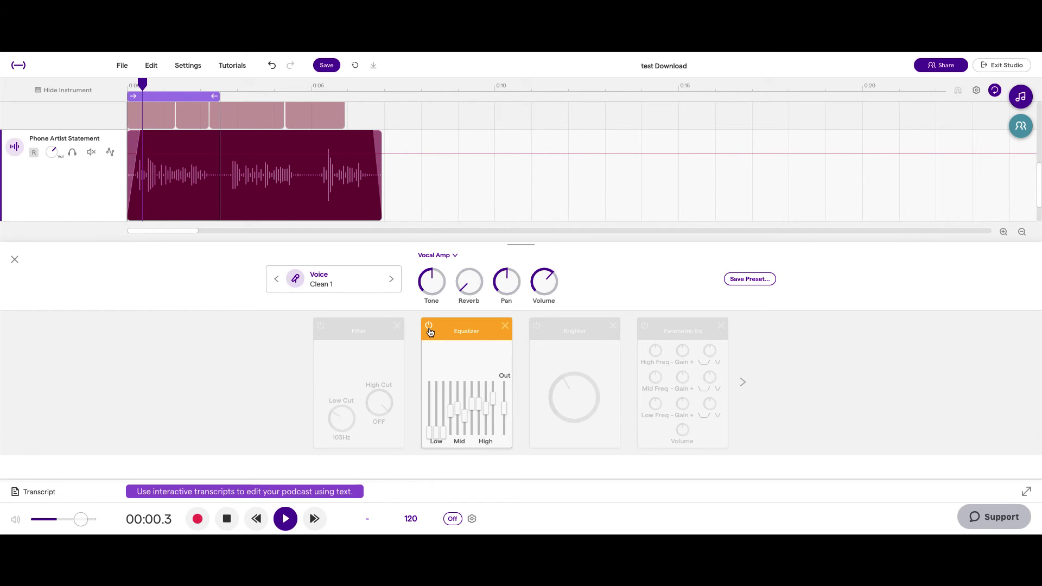
pyautogui.click(429, 327)
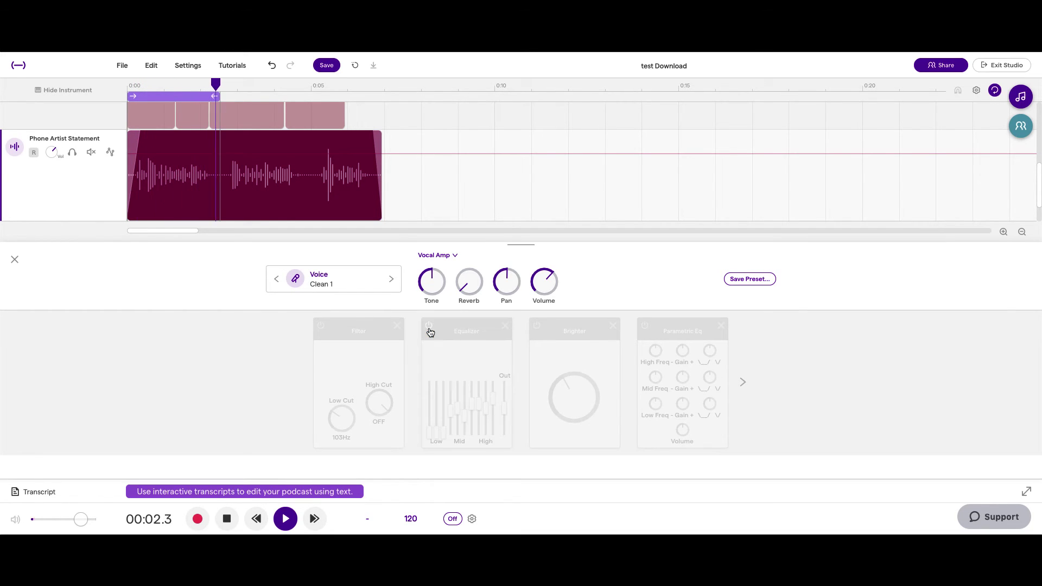
pyautogui.press('space')
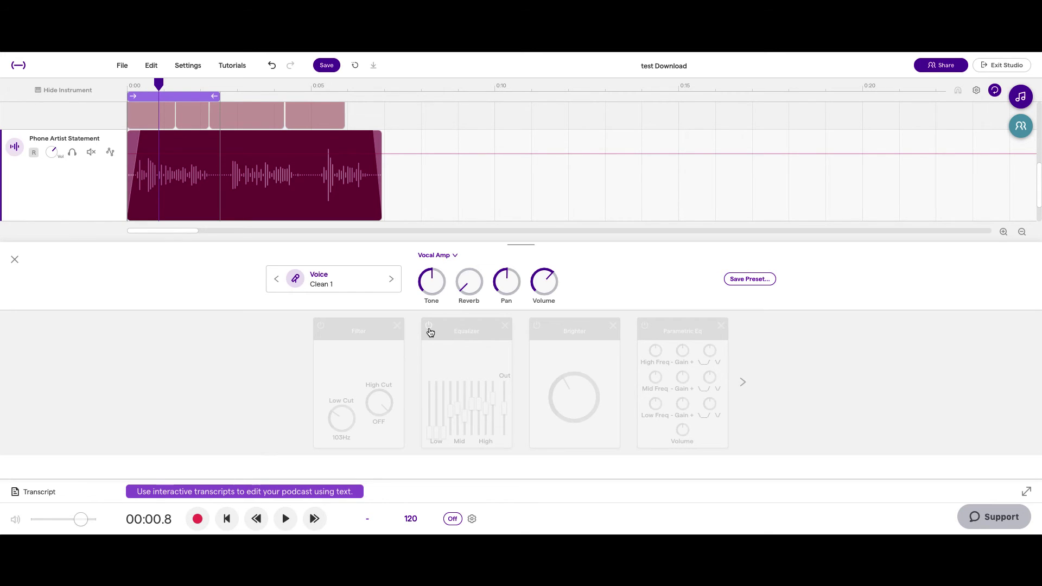
pyautogui.click(429, 327)
pyautogui.press('space')
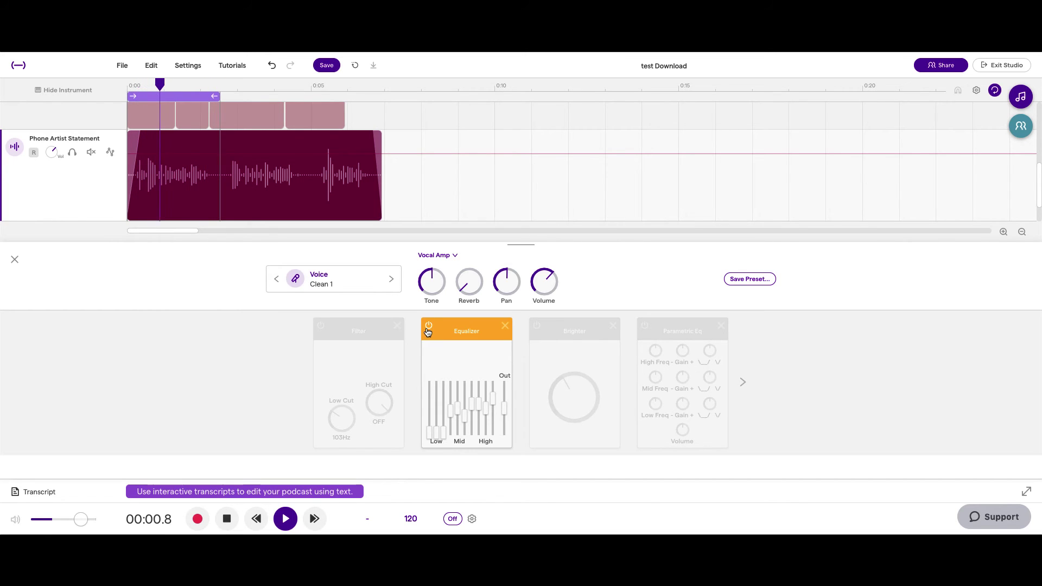
pyautogui.press('space')
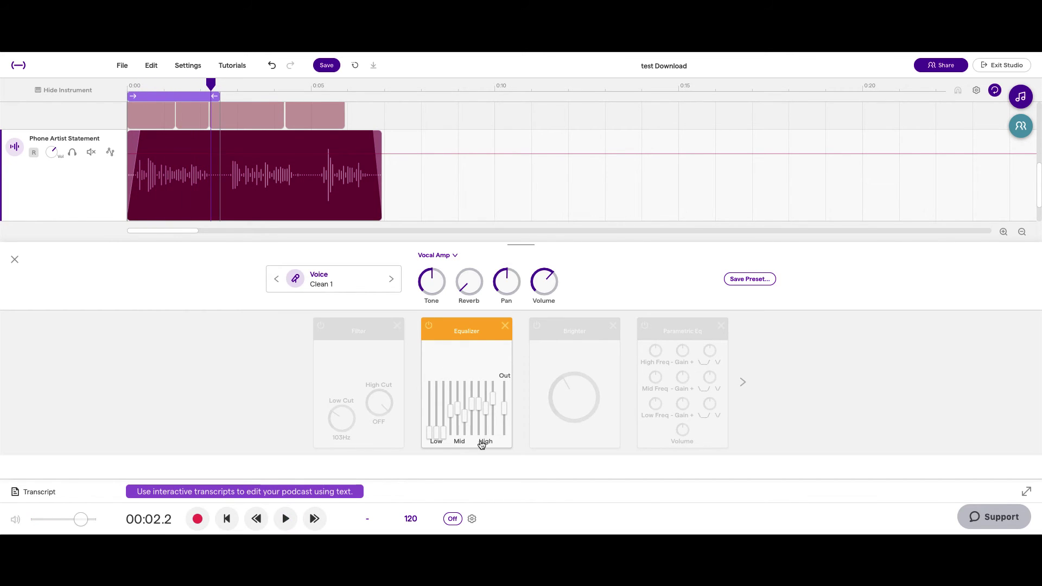
# Return the Equalizer's mid bands to centre, lower the highest band slightly, and set the third-lowest band just below centre.
pyautogui.moveTo(465, 426); pyautogui.dragTo(497, 413)
pyautogui.press('space')
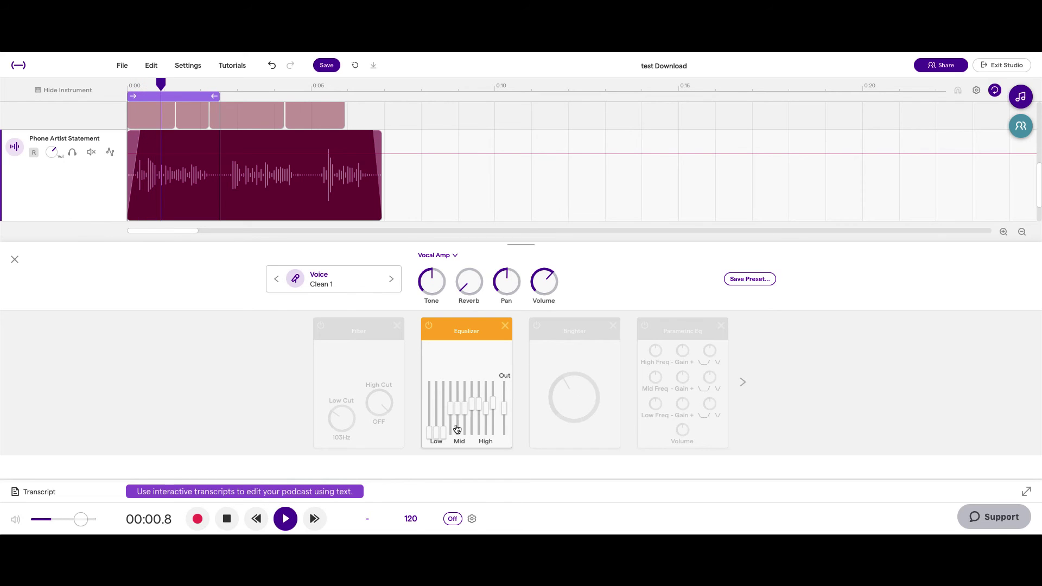
pyautogui.moveTo(450, 434); pyautogui.dragTo(449, 403)
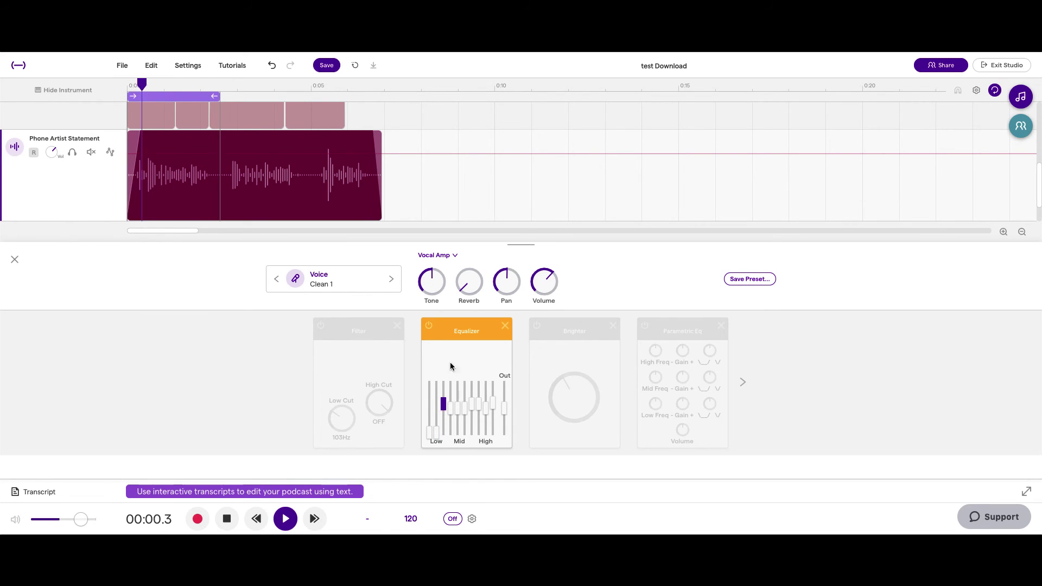
pyautogui.press('space')
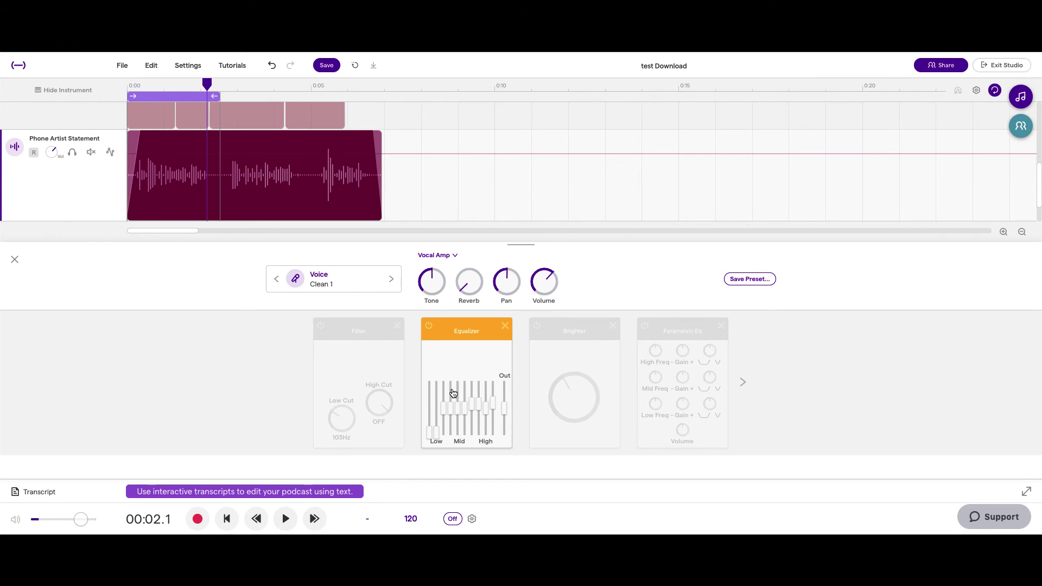
pyautogui.moveTo(446, 411)
pyautogui.mouseDown()
pyautogui.moveTo(457, 467)
pyautogui.moveTo(453, 410)
pyautogui.moveTo(451, 425)
pyautogui.mouseUp()
# Play the voice track with the Filter, Equalizer and a reduced Brighter active, and turn looping off.
pyautogui.press('space')
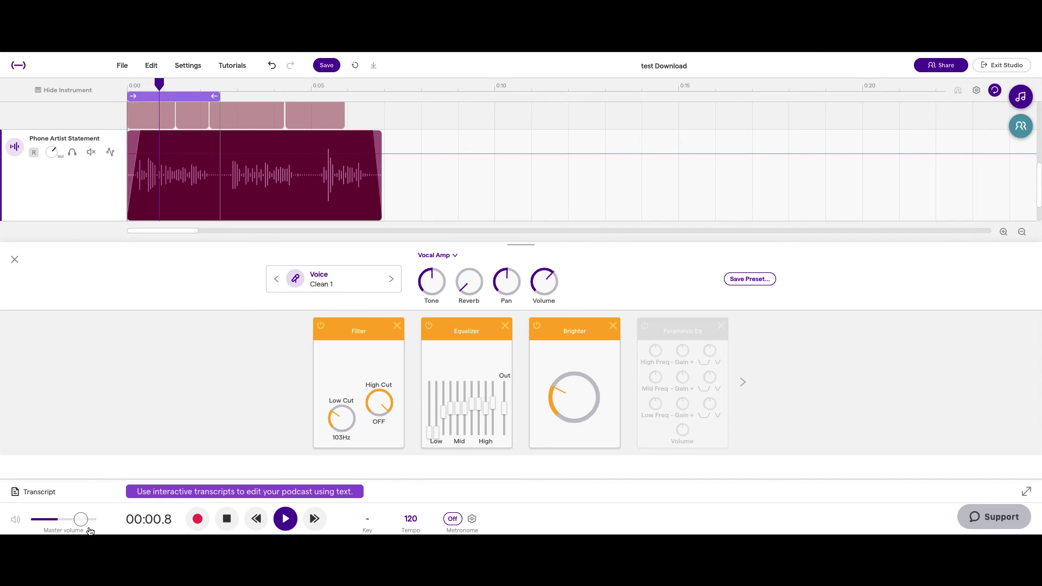
pyautogui.click(196, 97)
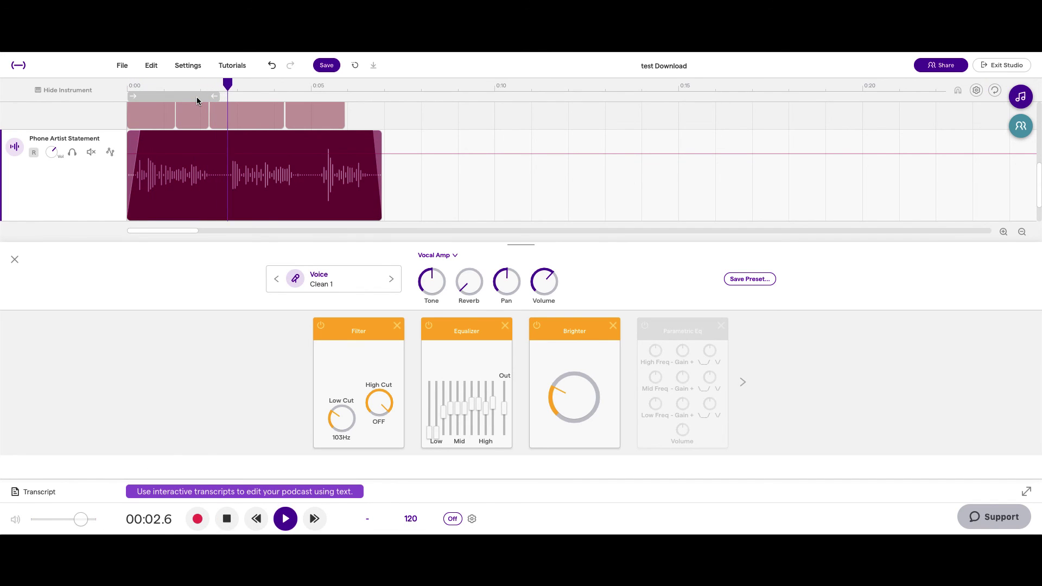